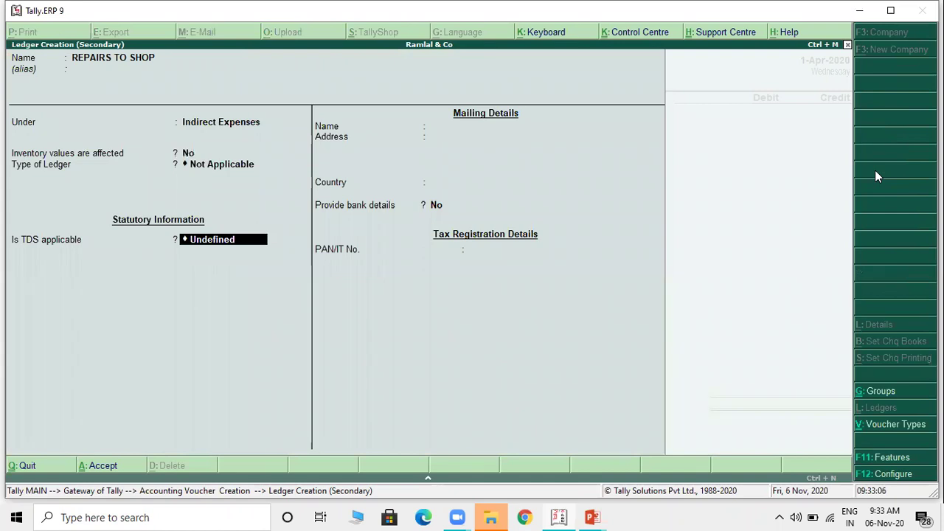
Step: Mark TDS as applicable for the REPAIRS TO SHOP ledger and begin a new nature of payment category
key(Return)
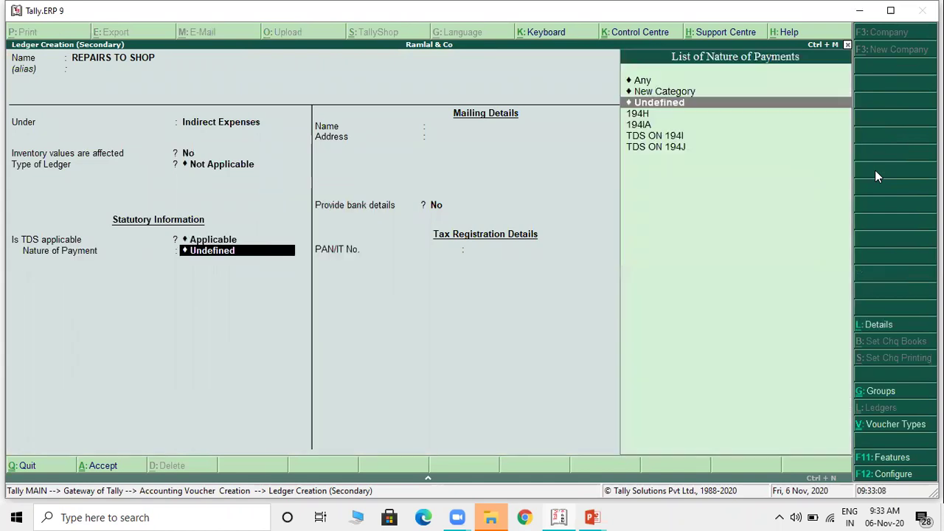
key(Up)
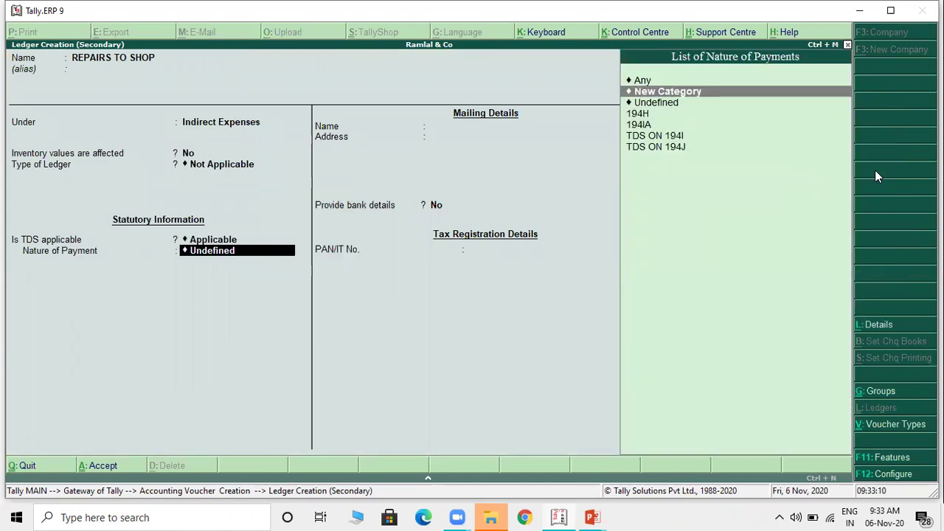
key(Return)
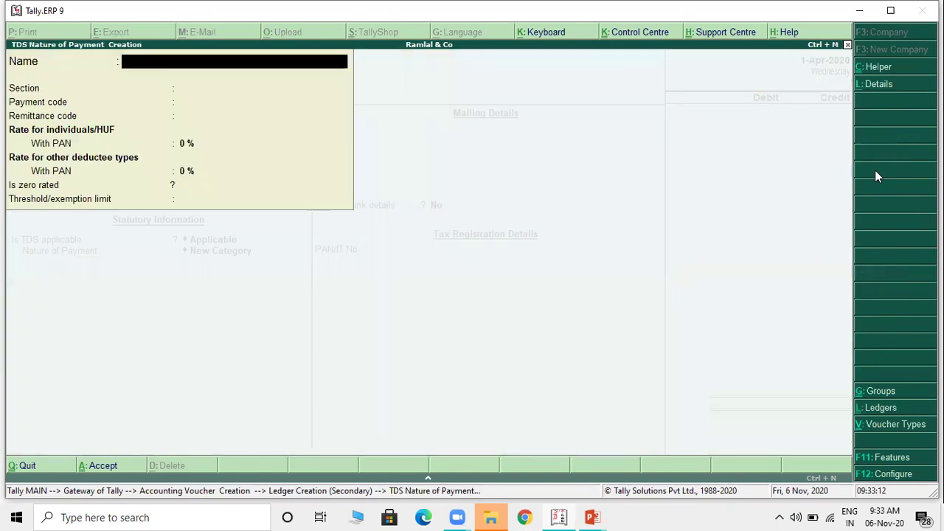
Step: Name the nature of payment 194 C and set its payment code to 94C, leaving the section empty
text(194 C)
key(Return)
key(Return)
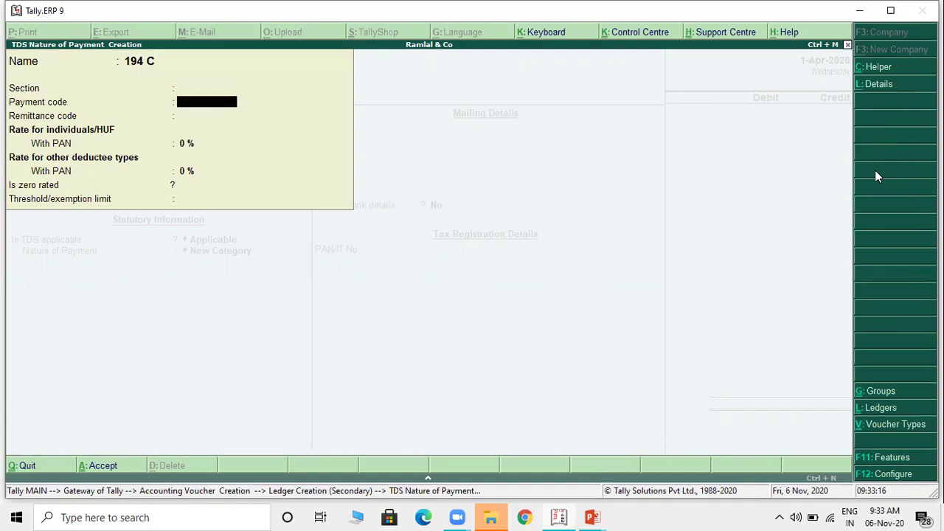
text(94C)
key(Return)
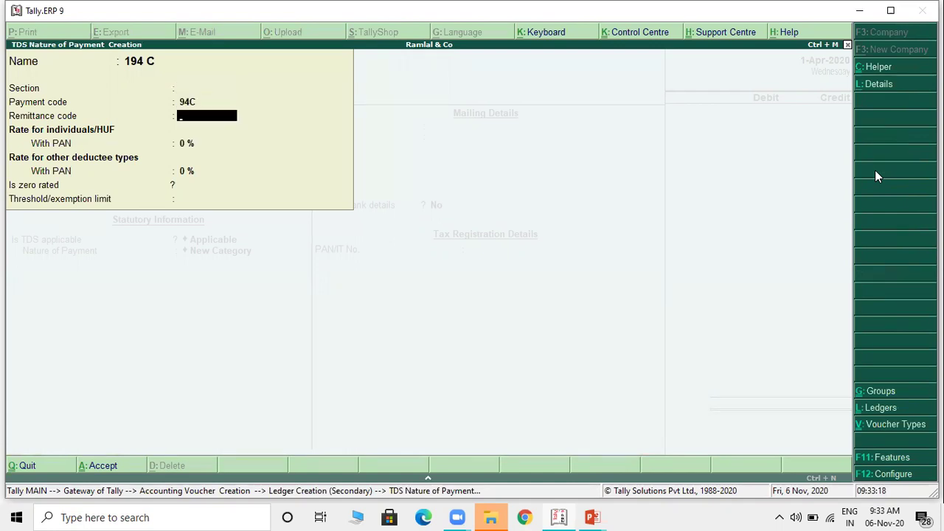
Step: Rename the nature of payment as TDS ON 194C, keeping its section and payment code
key(Up)
key(Up)
text(TDS ON 19)
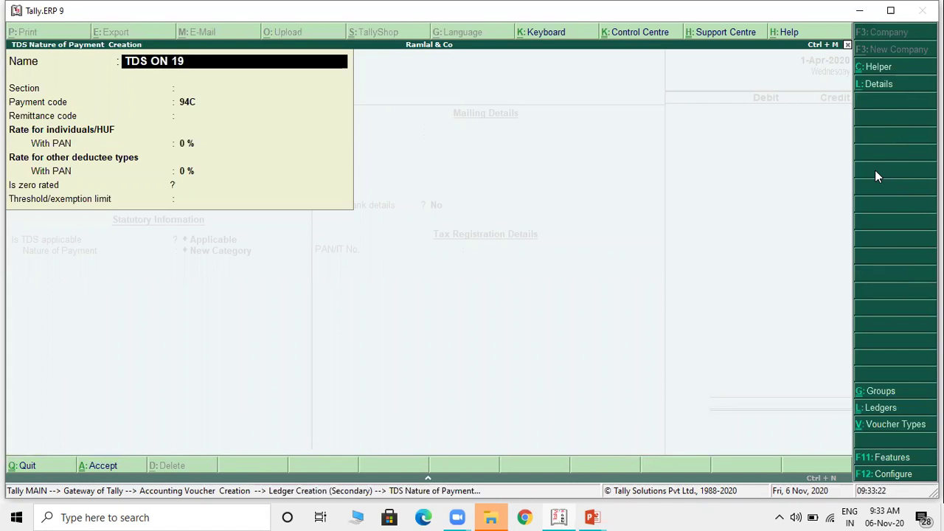
text(4C)
key(Return)
key(Return)
key(Return)
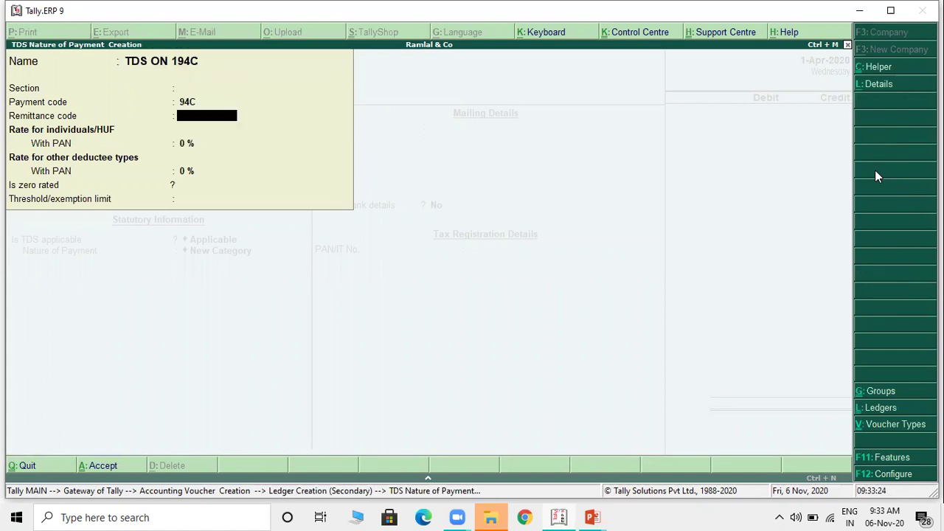
Step: Set the with-PAN rates to 1% for individuals/HUF and 2% for other deductee types, and the threshold limit to 100000
key(Return)
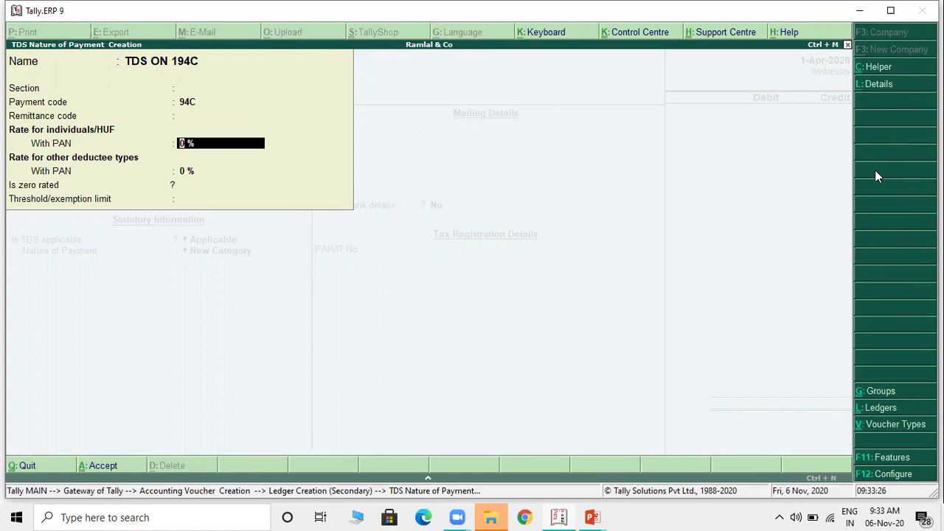
text(1)
key(Return)
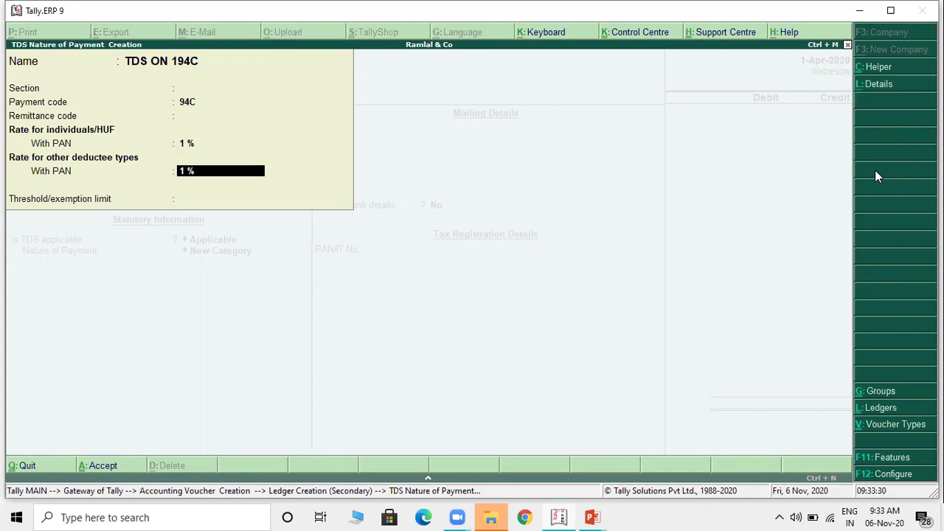
text(2)
key(Return)
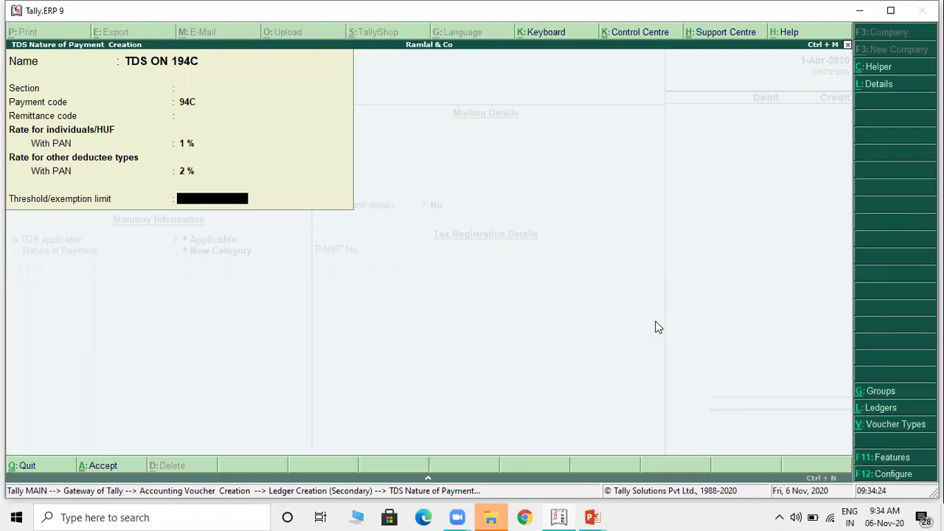
text(00000)
Step: Allow single bill value in the TDS nature of payment configuration, keeping all other options at No
click(900, 474)
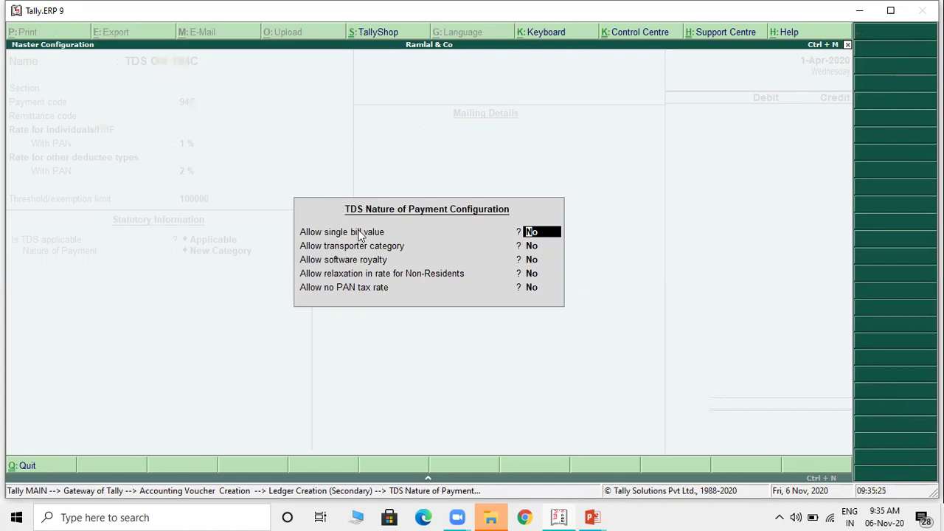
key(BackSpace)
text(Yes)
key(Return)
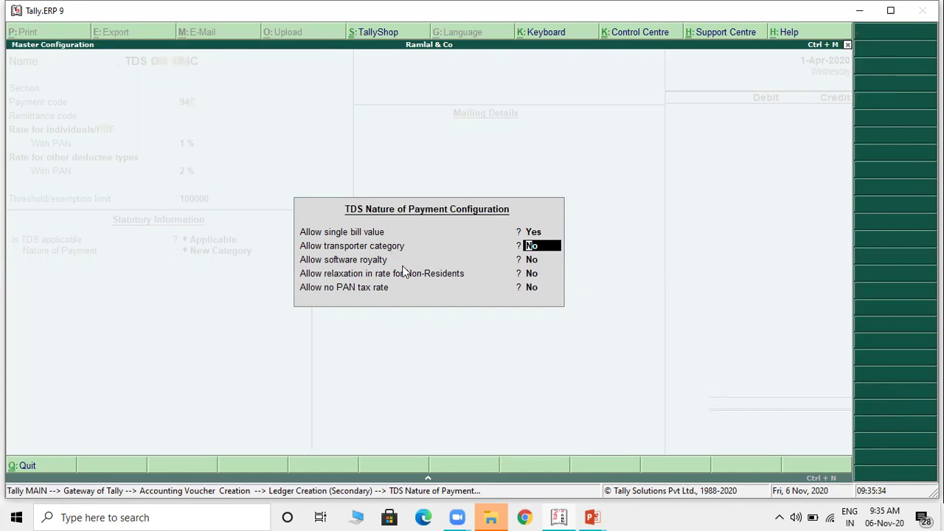
key(Return)
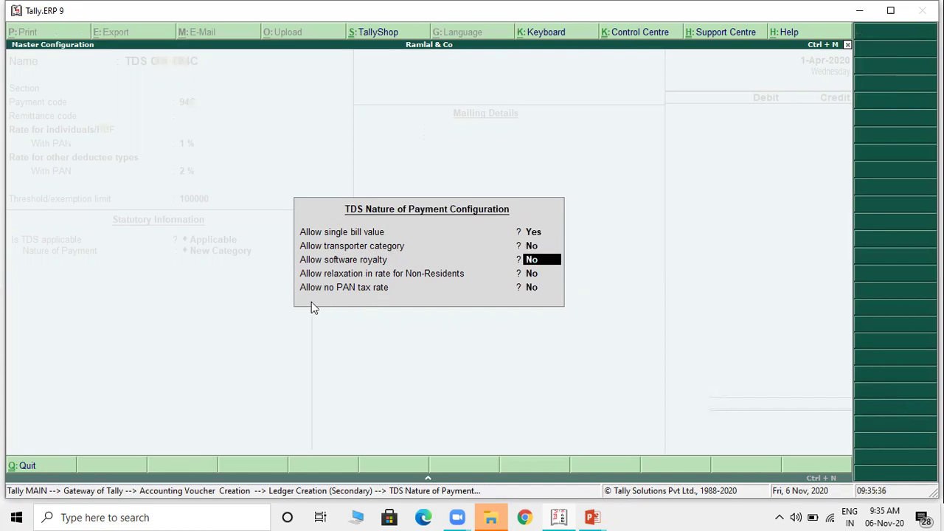
key(Return)
key(Return)
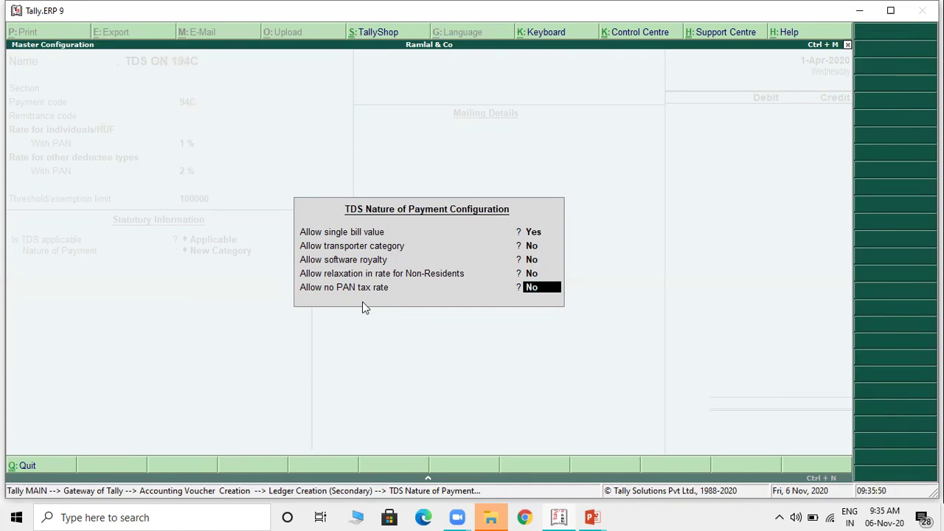
key(Return)
Step: Set the value limit for a single bill to 30000 in the nature of payment
key(Return)
key(Return)
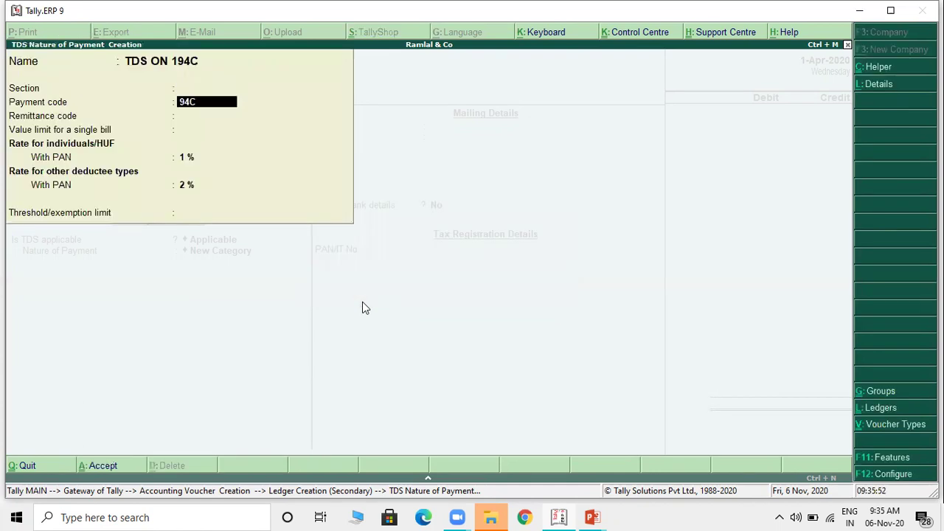
key(Return)
key(Return)
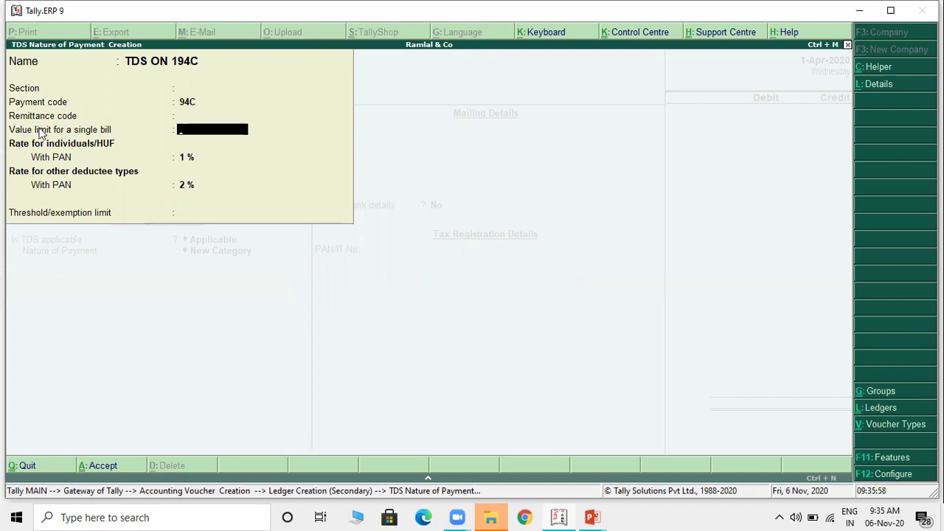
text(30000)
key(Return)
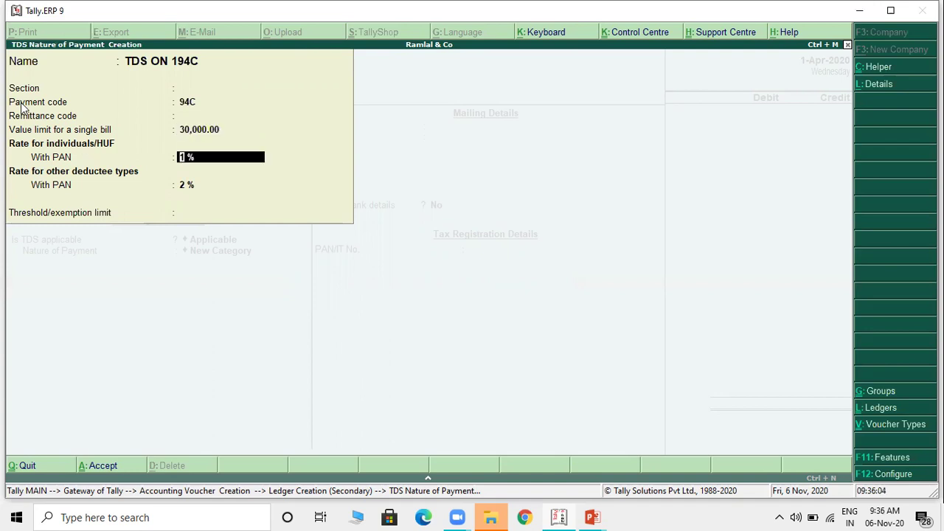
Step: Keep both rates, set the threshold/exemption limit to 100000, and save the nature of payment and the repairs ledger
key(Return)
key(Return)
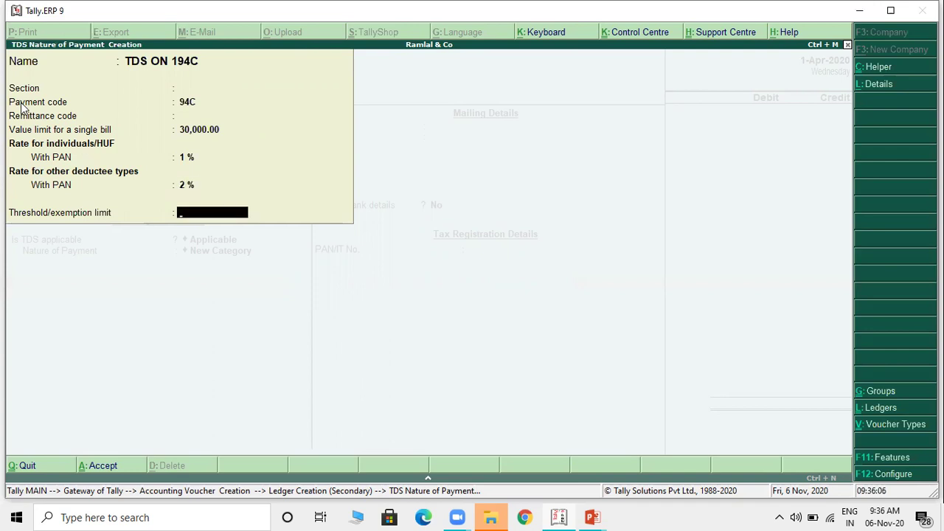
text(100000)
key(Return)
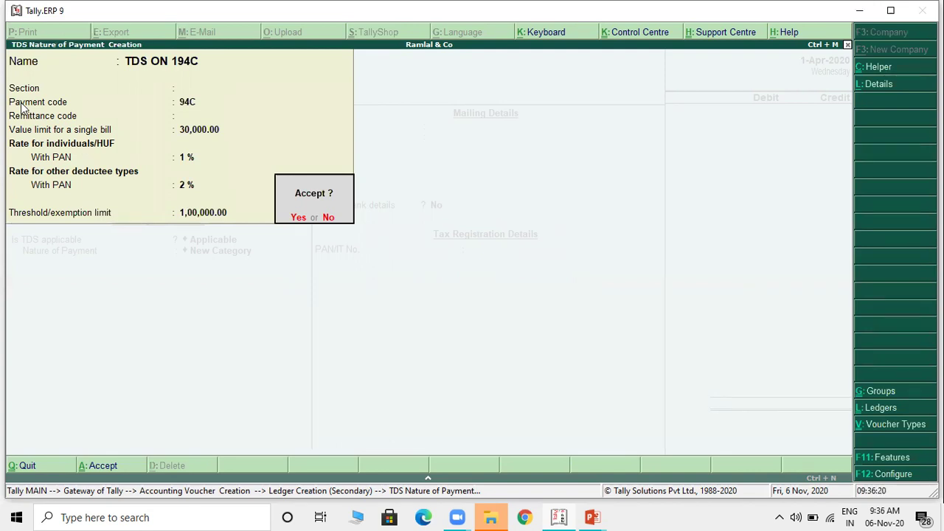
click(20, 103)
key(Return)
click(20, 102)
Step: Debit REPAIRS TO SHOP with 16000 in the journal voucher, checking the amount against the exercise slide
text(16000)
key(alt+Tab)
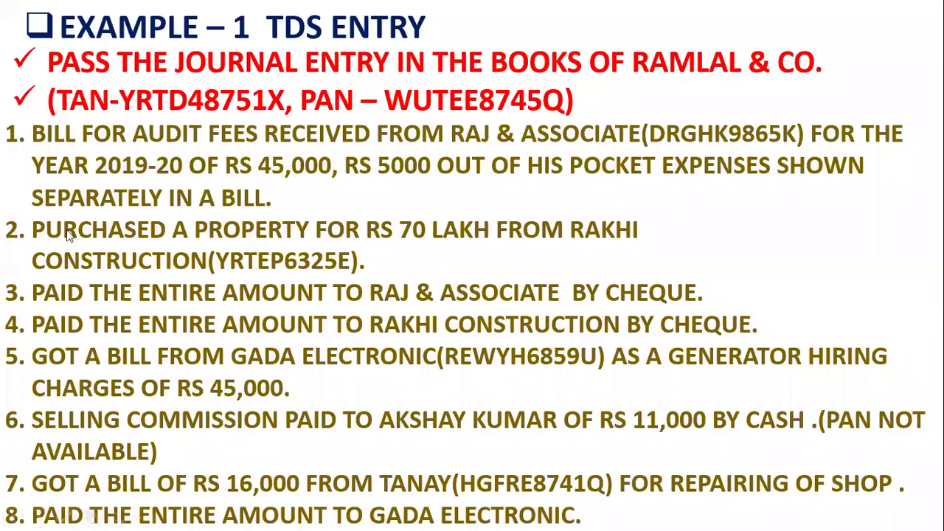
key(alt+Tab)
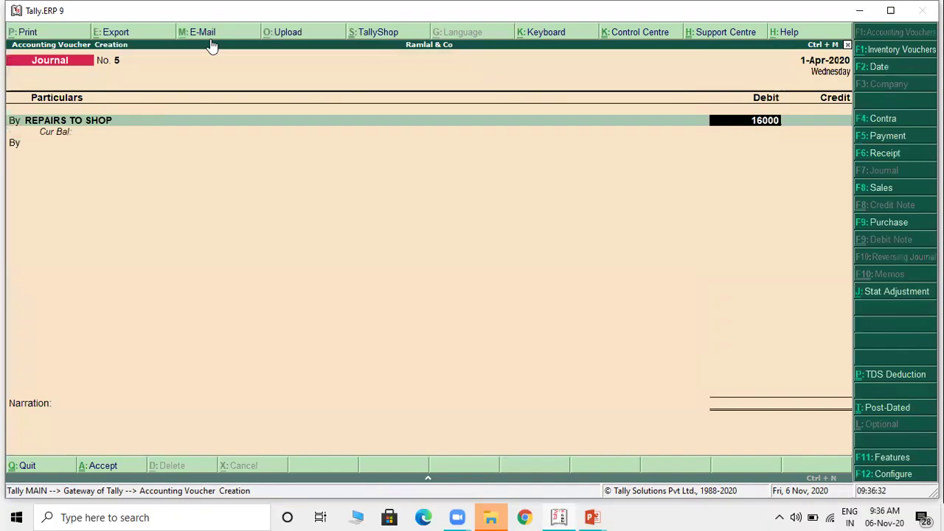
key(Return)
key(Return)
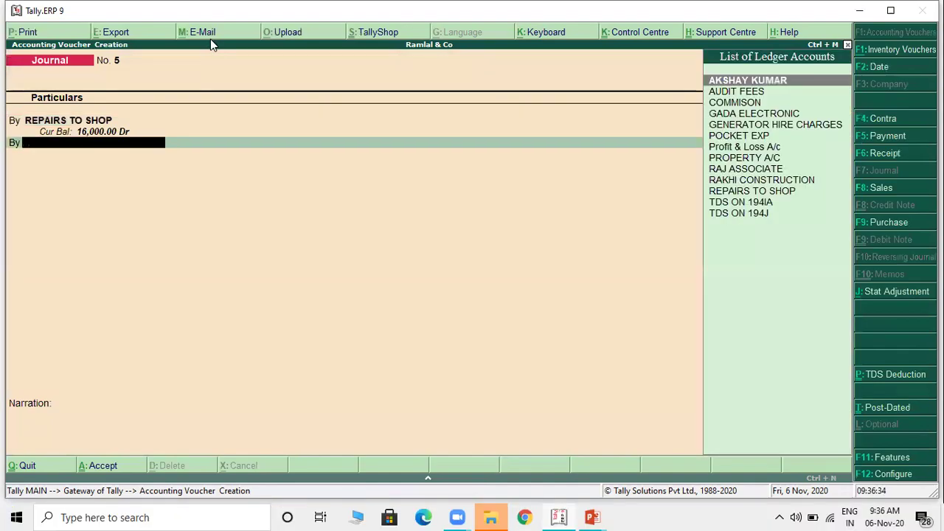
Step: Add a credit line to the journal and create a ledger with the creditor's name under Sundry Creditors
key(BackSpace)
text(TO)
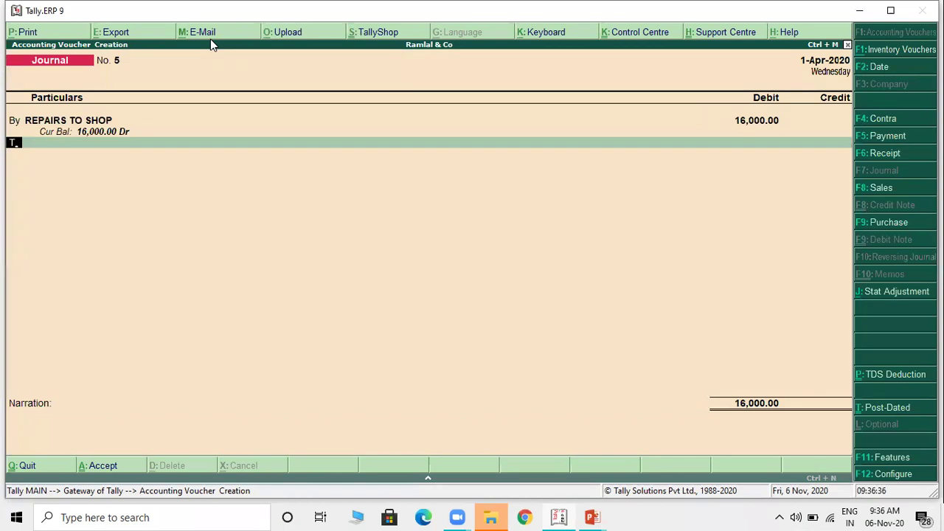
key(Return)
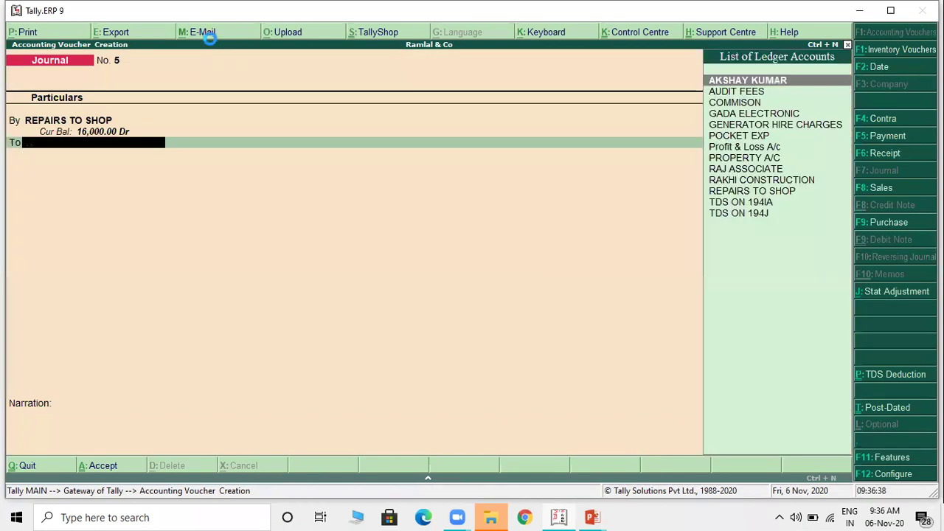
key(alt+c)
text(TANAY)
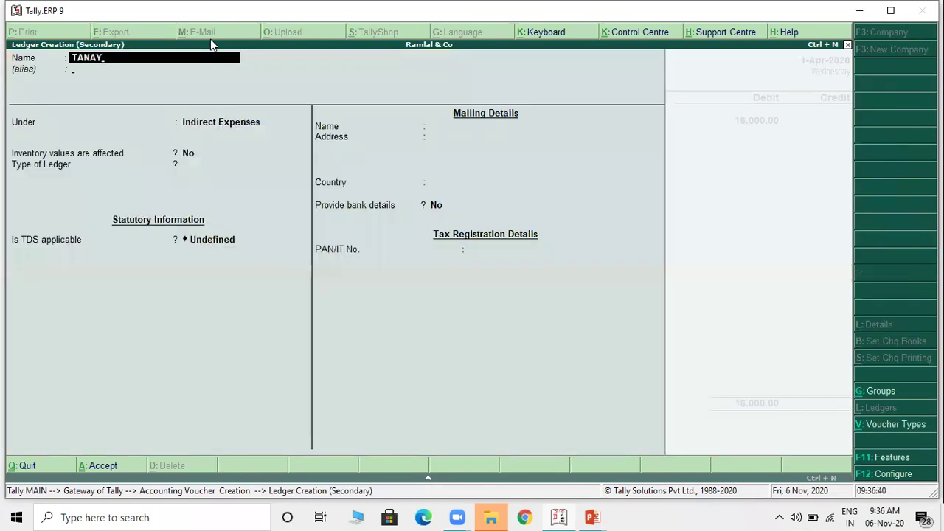
key(Return)
text(CRE)
key(Return)
key(Return)
key(Return)
key(Return)
Step: Make the creditor TDS deductable with deductee type Individual/HUF - Resident and TDS deducted in the same voucher
key(y)
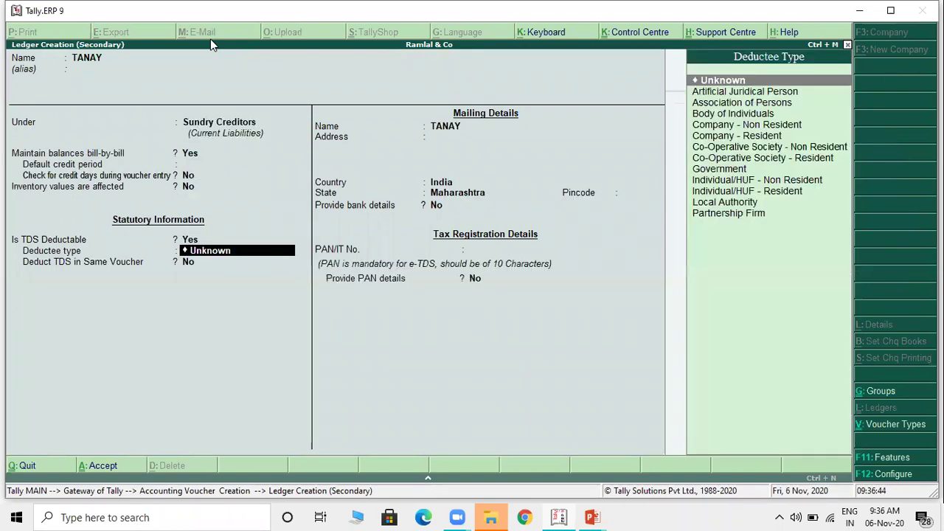
key(Down)
key(Down)
key(Down)
key(Down)
key(Down)
key(Down)
key(Down)
key(Down)
key(Down)
key(Down)
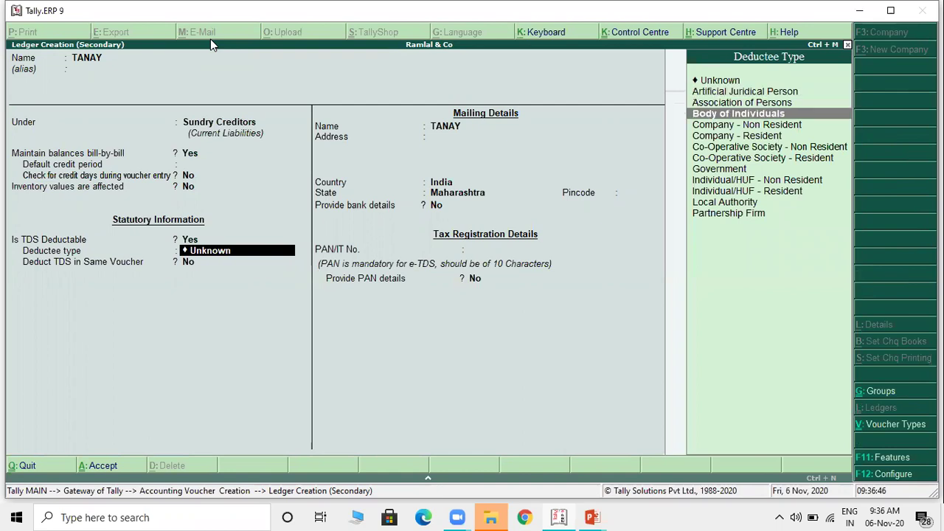
key(Down)
key(Up)
key(Return)
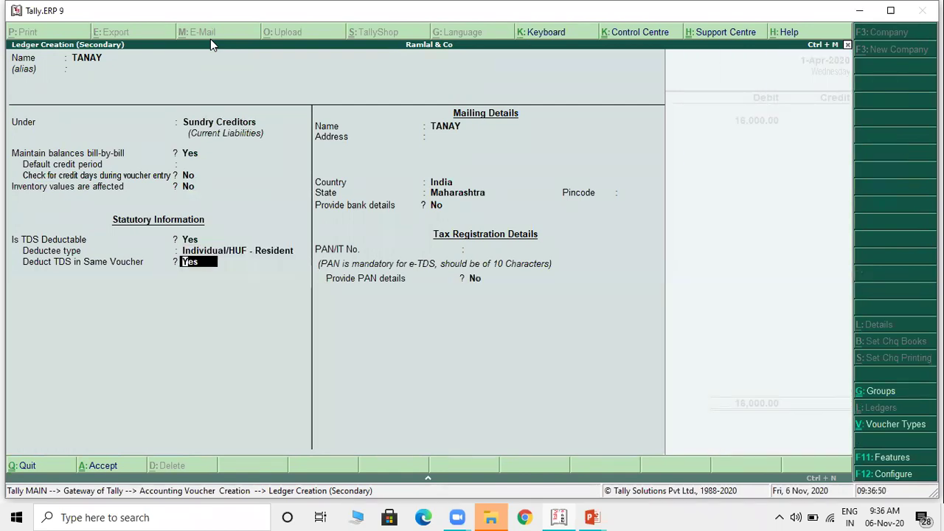
key(Return)
Step: Keep the creditor's default mailing and bank details, and check the creditor's PAN on the exercise slide
key(Return)
key(Return)
key(Return)
key(Return)
key(Return)
key(Return)
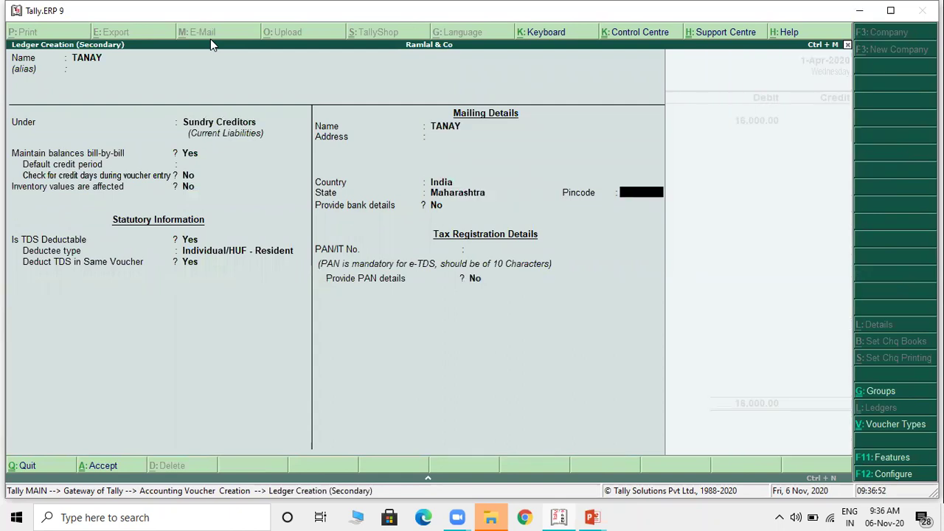
key(alt+Tab)
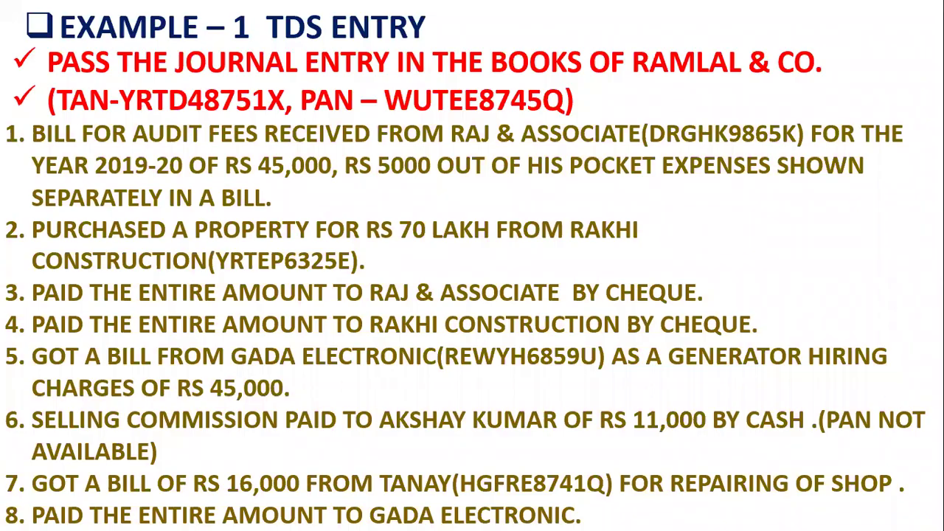
key(alt+Tab)
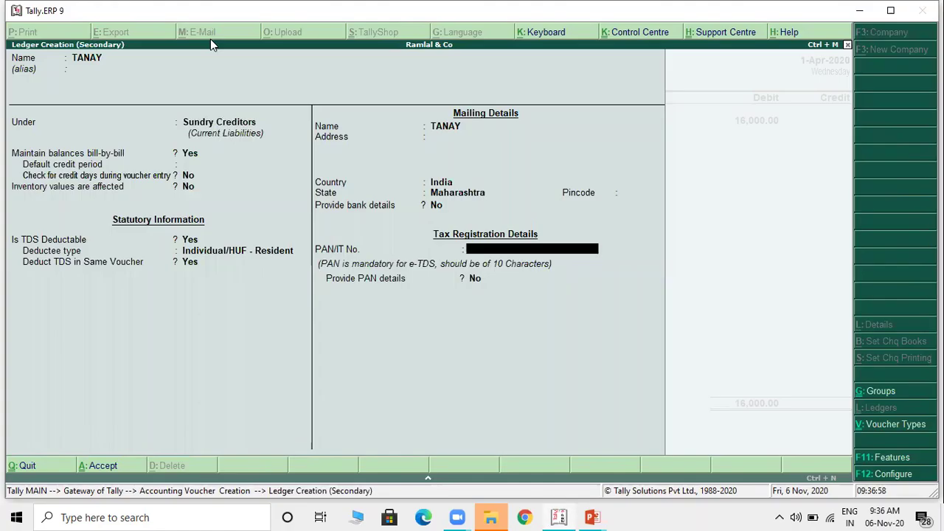
Step: Try to enter the creditor's PAN in the tax registration details of the ledger
text(HGDFP)
key(Return)
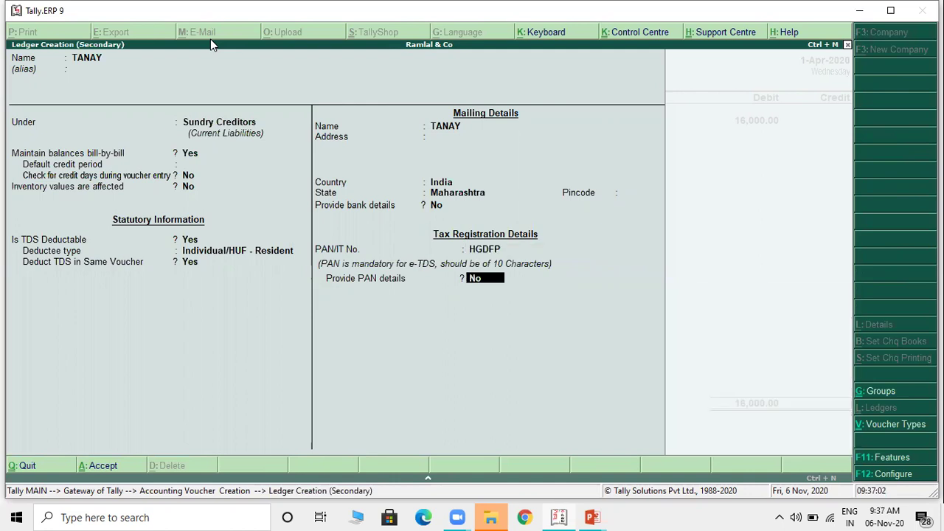
key(BackSpace)
text(HOPD)
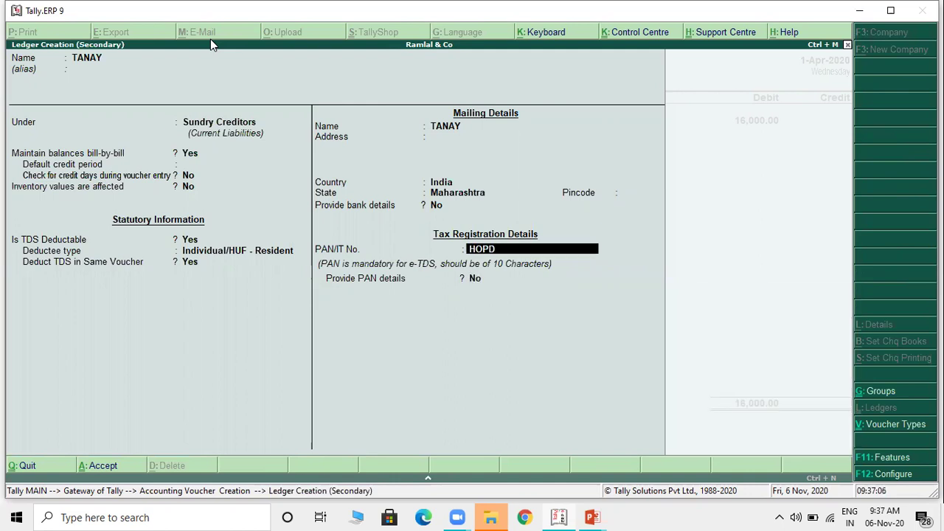
key(BackSpace)
text(PD)
key(Return)
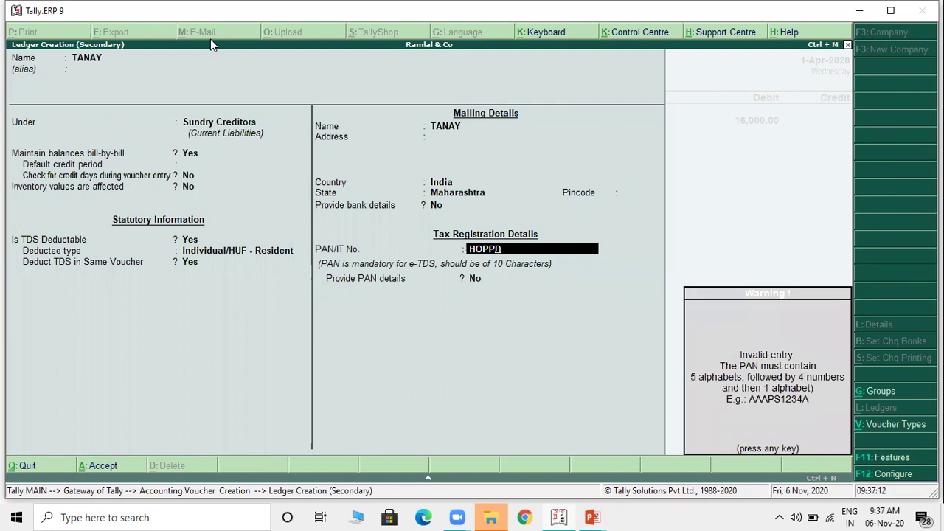
key(Return)
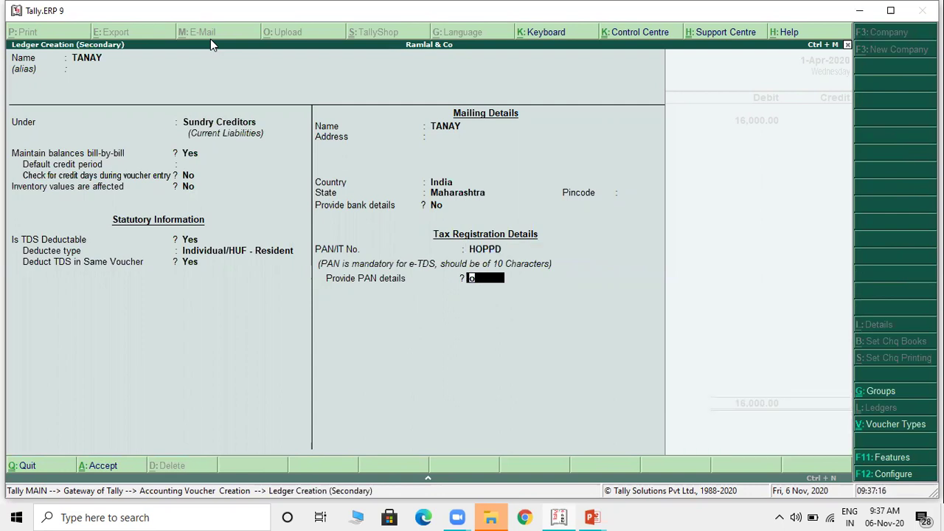
Step: Re-enter the creditor's full ten-character PAN in the ledger's tax registration details, checking it against the exercise slide
key(BackSpace)
key(BackSpace)
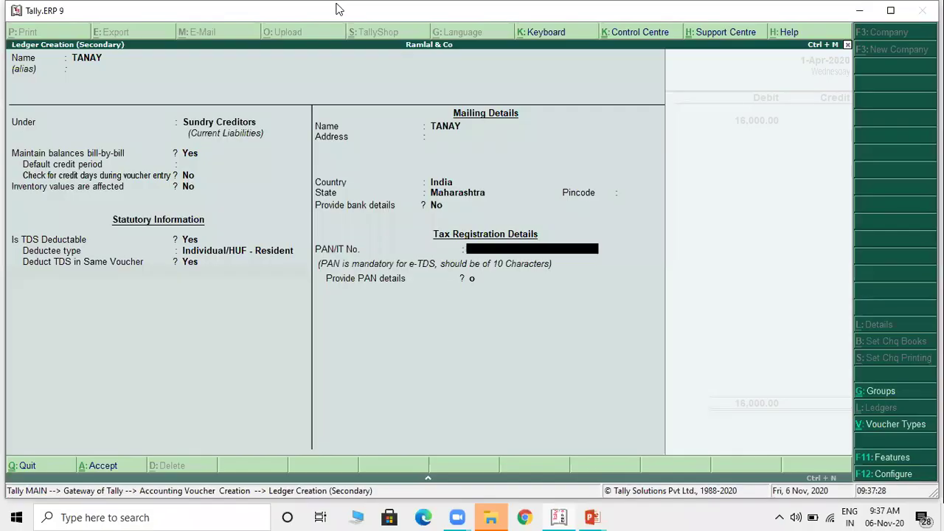
text(HGHRE)
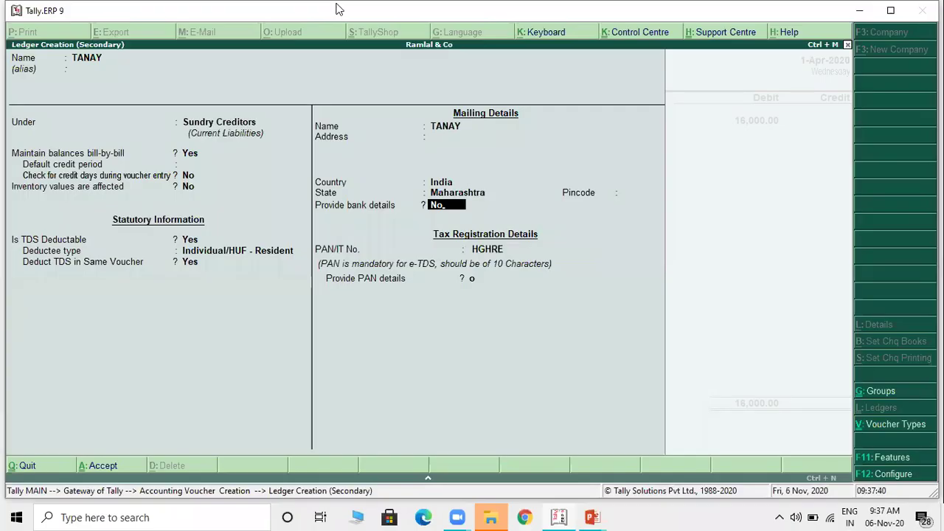
key(Return)
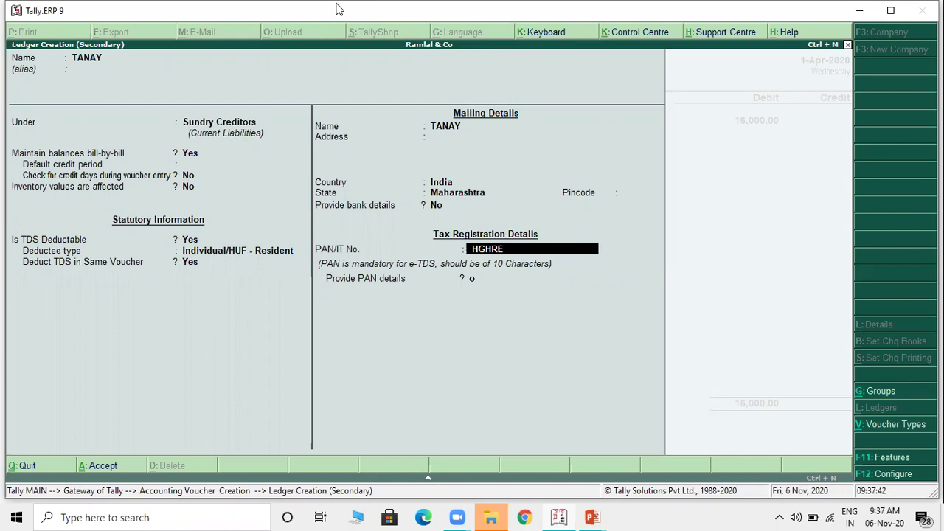
text(8741)
key(alt+Tab)
key(alt+Tab)
key(Return)
key(Return)
key(BackSpace)
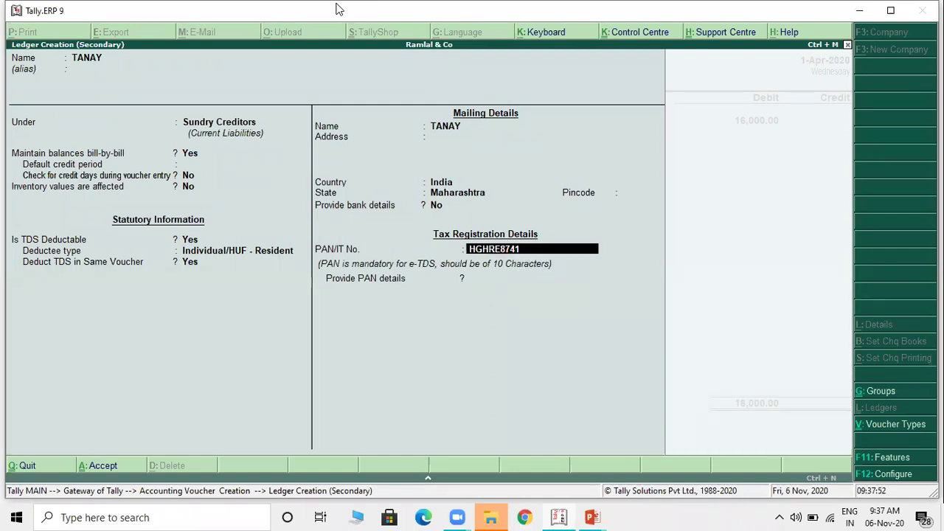
text(Q)
key(Return)
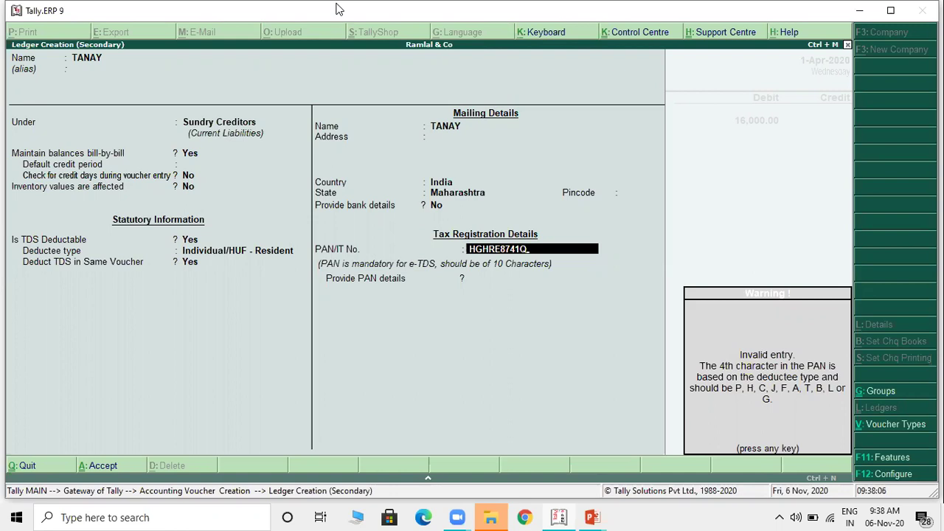
Step: Set Provide PAN details to No and save the creditor ledger
key(Return)
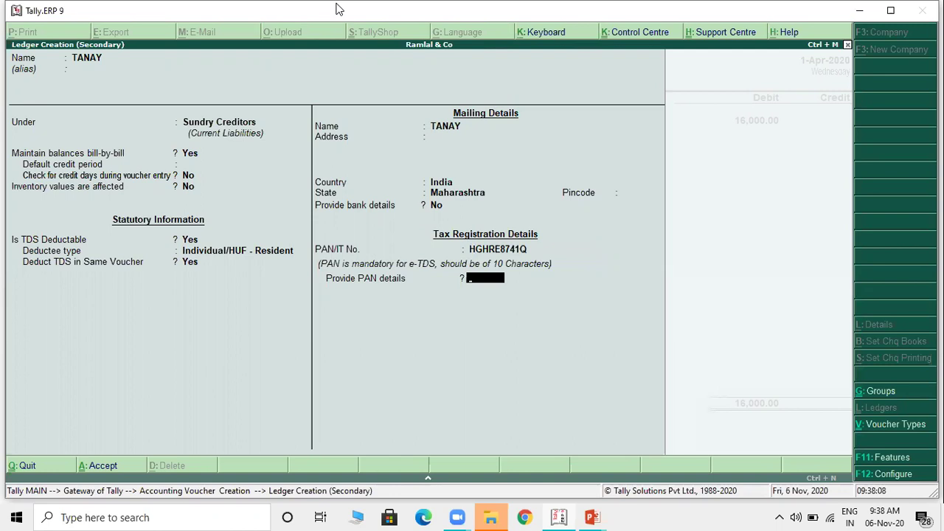
key(BackSpace)
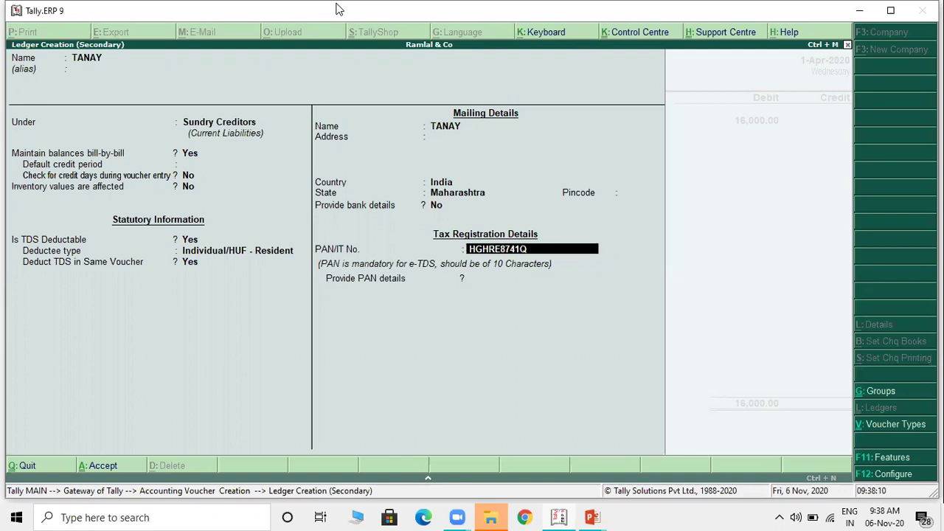
key(Return)
key(Return)
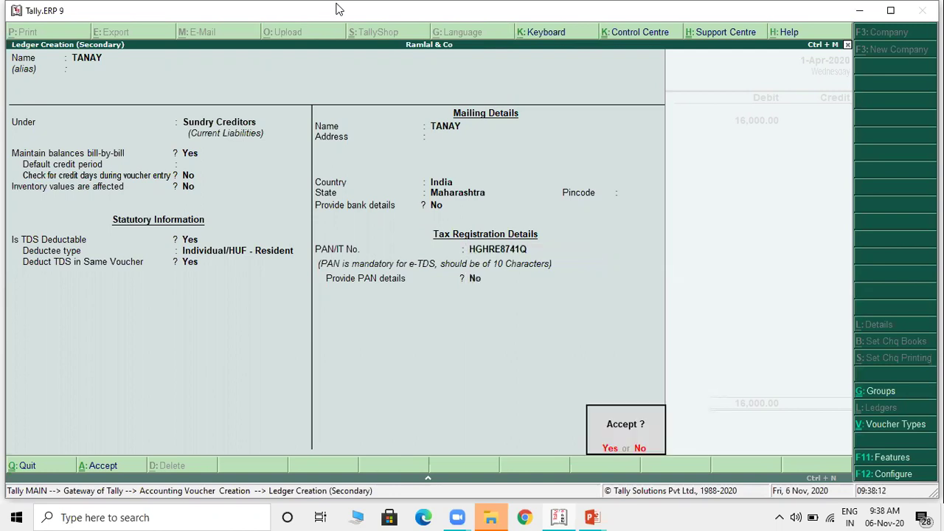
key(Return)
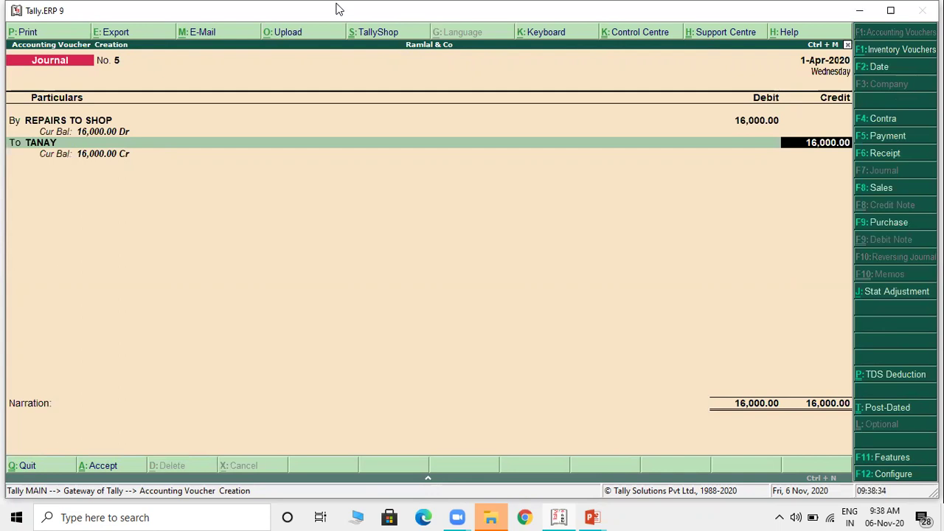
Step: Examine the TDS rate table in the slide show and browse back through the slides
key(alt+Tab)
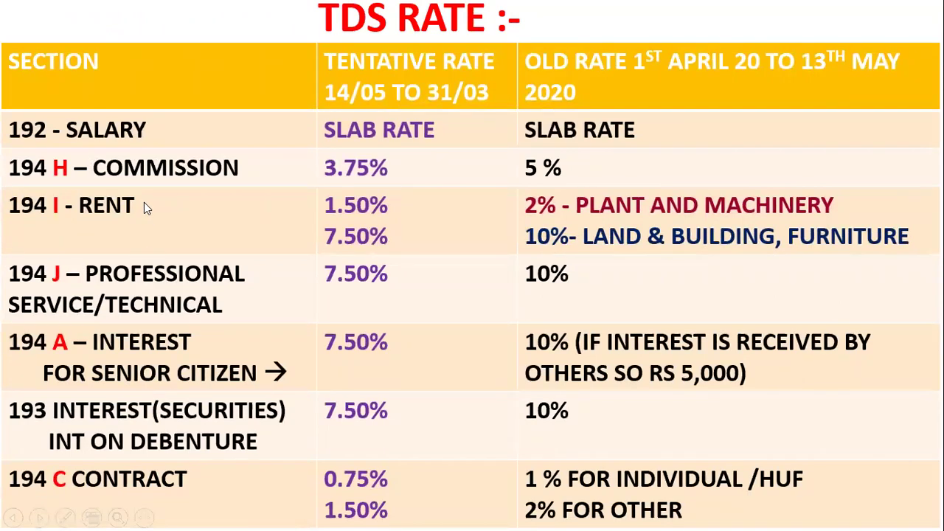
key(Left)
key(Left)
key(Left)
key(Left)
key(Left)
key(Left)
key(Left)
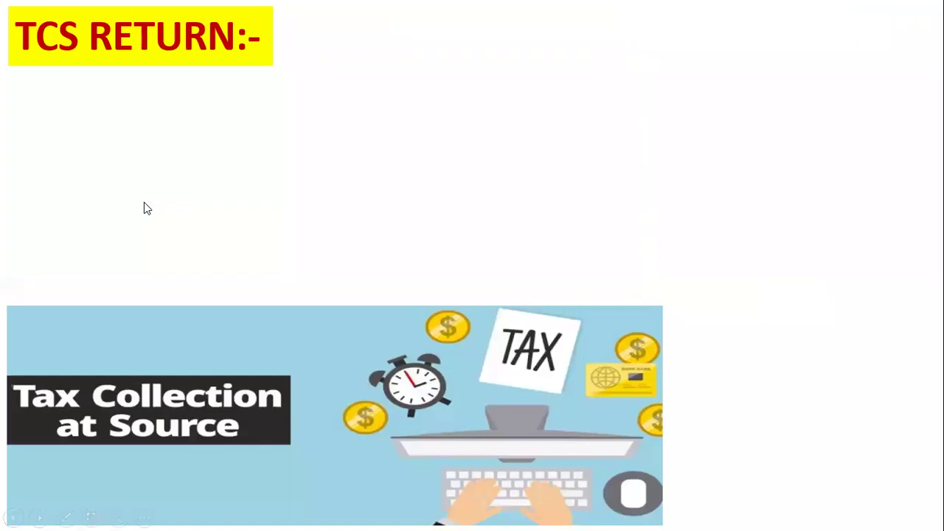
key(Left)
key(Left)
key(Left)
key(Left)
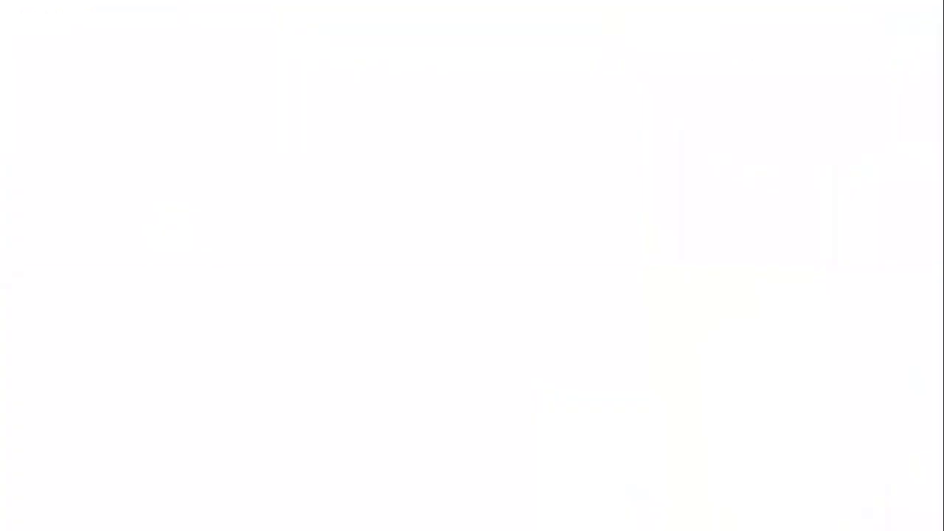
key(Right)
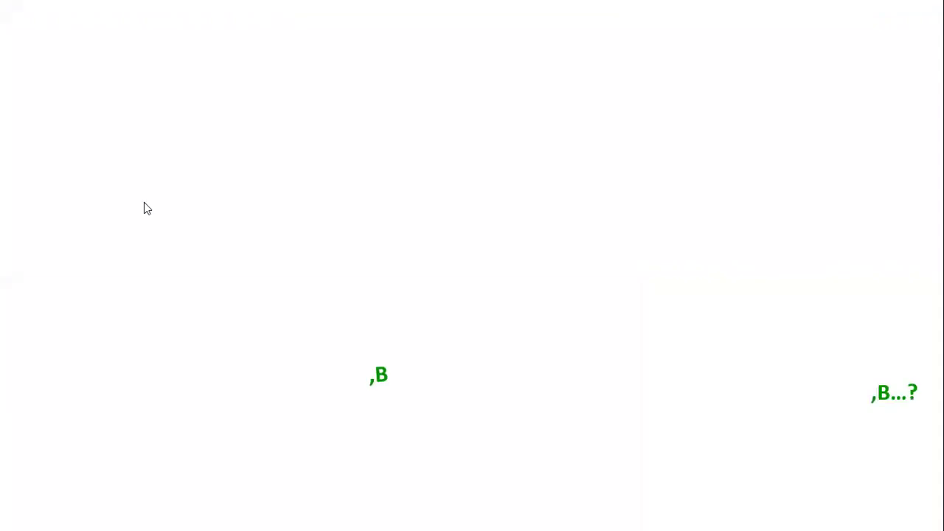
key(alt+Tab)
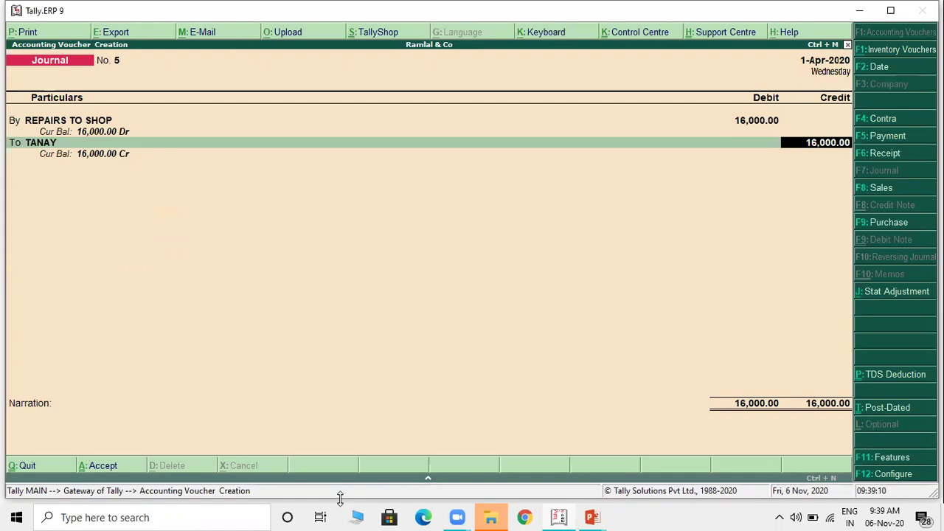
Step: Check the repair bill on the exercise slide and save the 16,000 journal entry
key(alt+Tab)
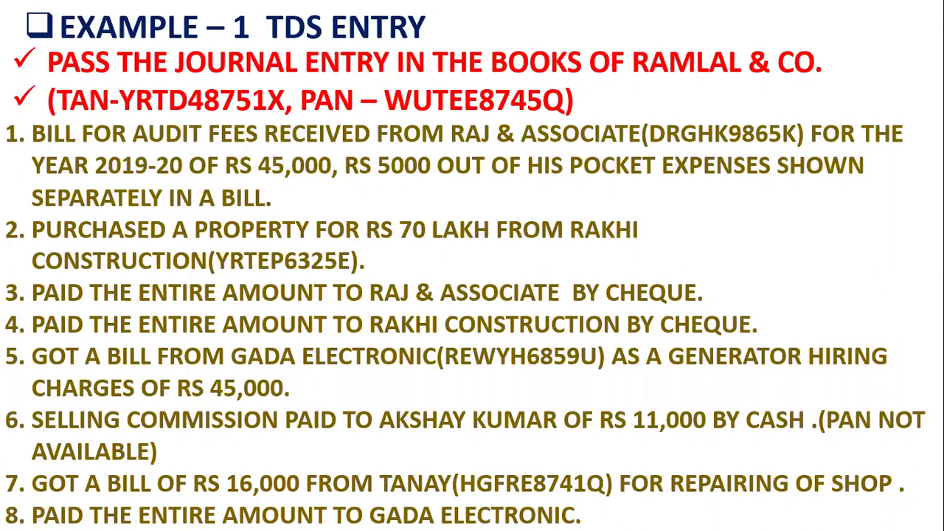
key(alt+Tab)
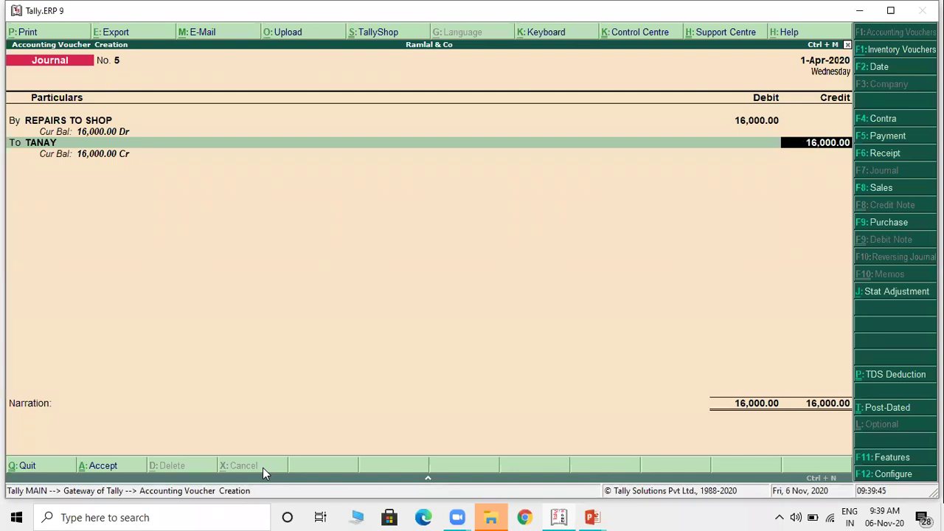
key(ctrl+a)
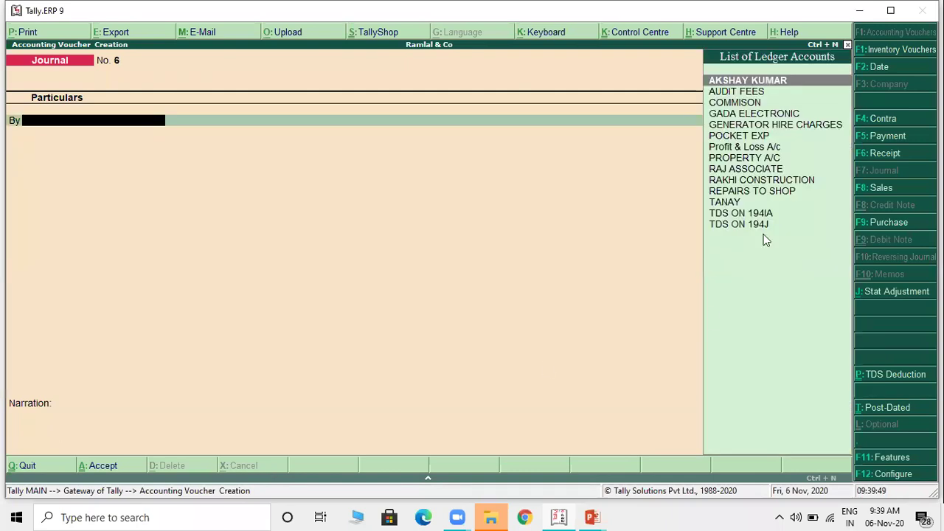
Step: Start a payment voucher from AXIS BANK to GADA ELECTRONIC, checking the transaction on the exercise slide
click(885, 138)
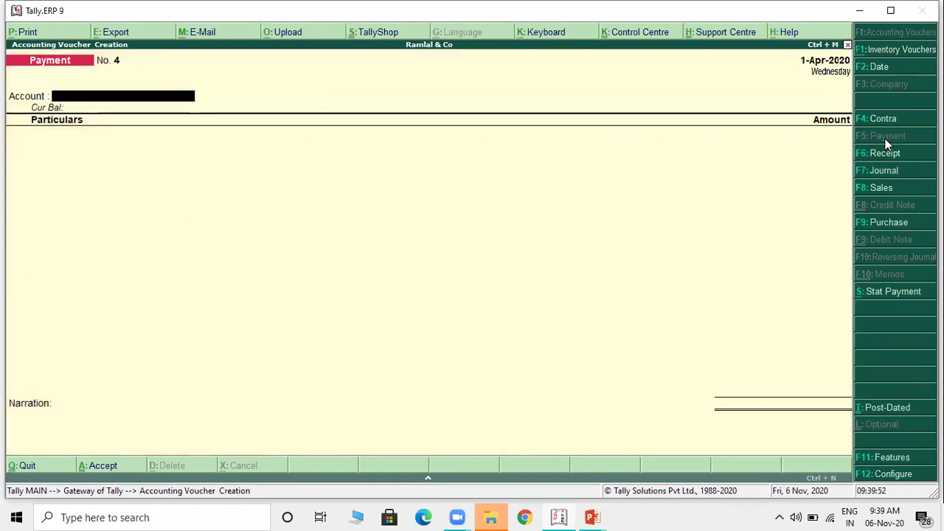
key(alt+Tab)
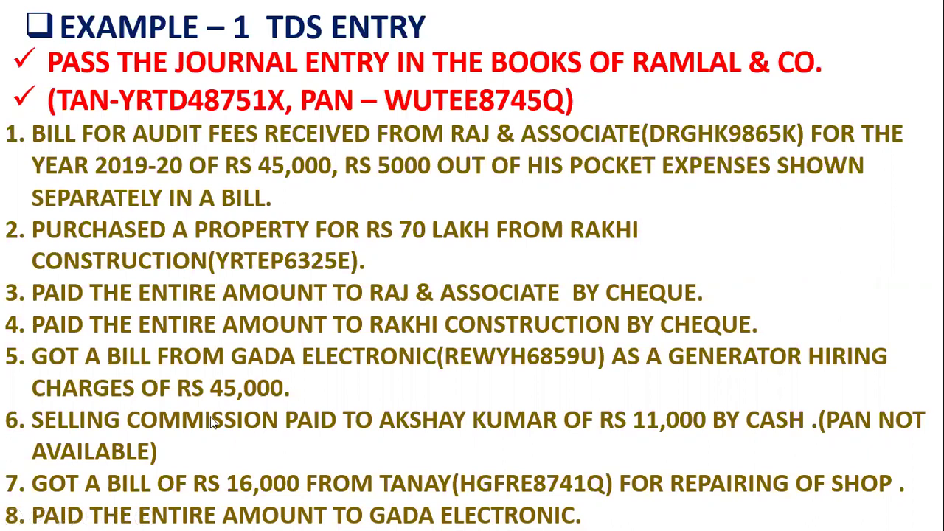
key(alt+Tab)
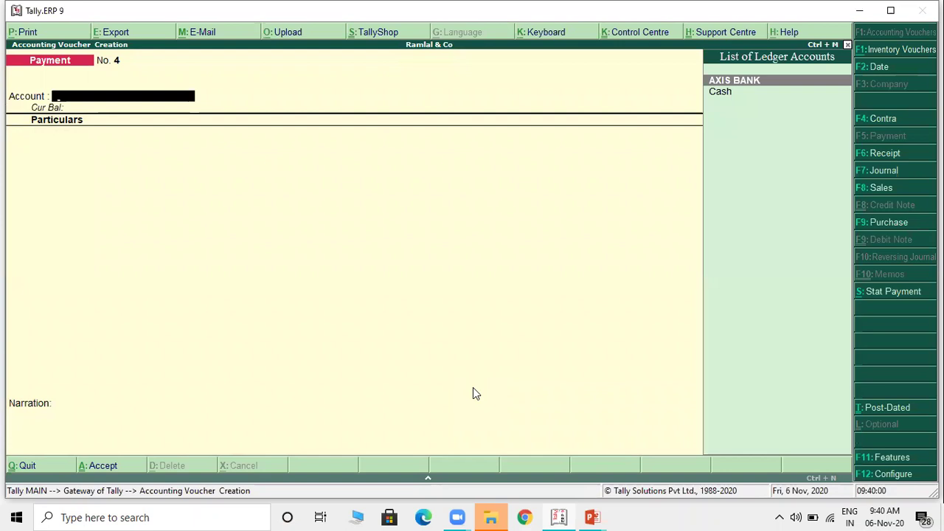
key(Return)
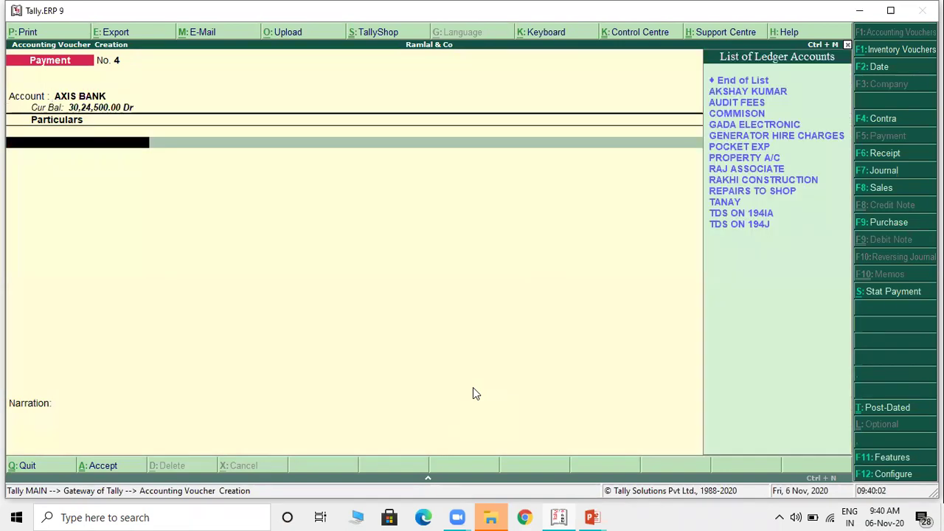
key(Down)
key(Down)
key(Down)
key(Down)
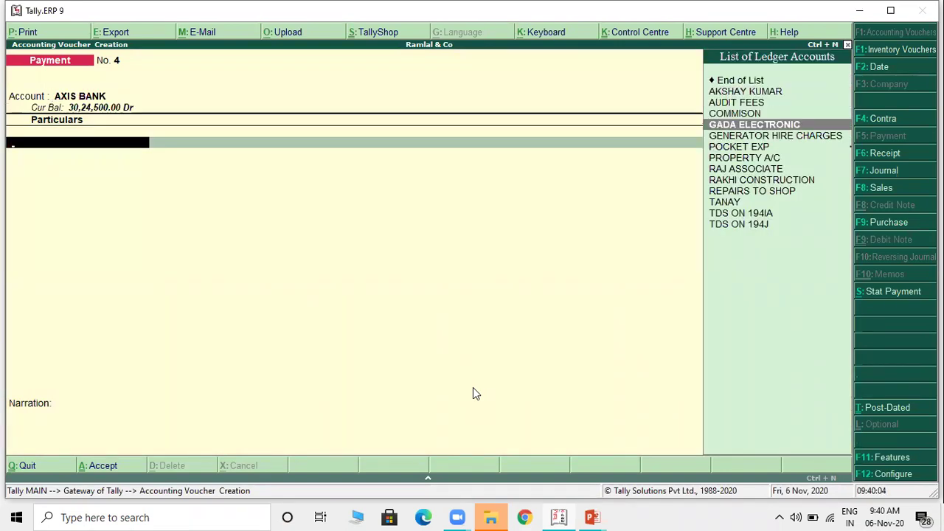
key(Return)
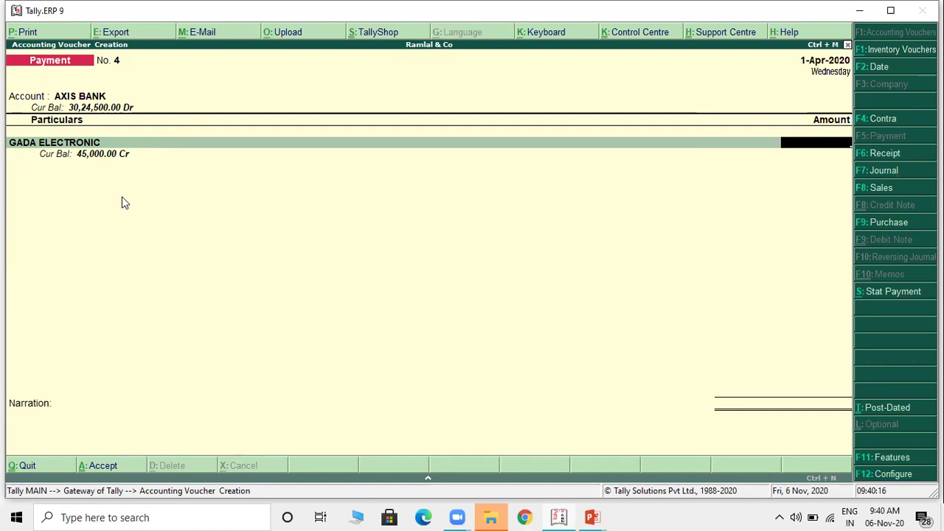
Step: Set the payment to GADA ELECTRONIC to 45,000 and allocate it On Account
text(45000)
key(Return)
key(Return)
key(Return)
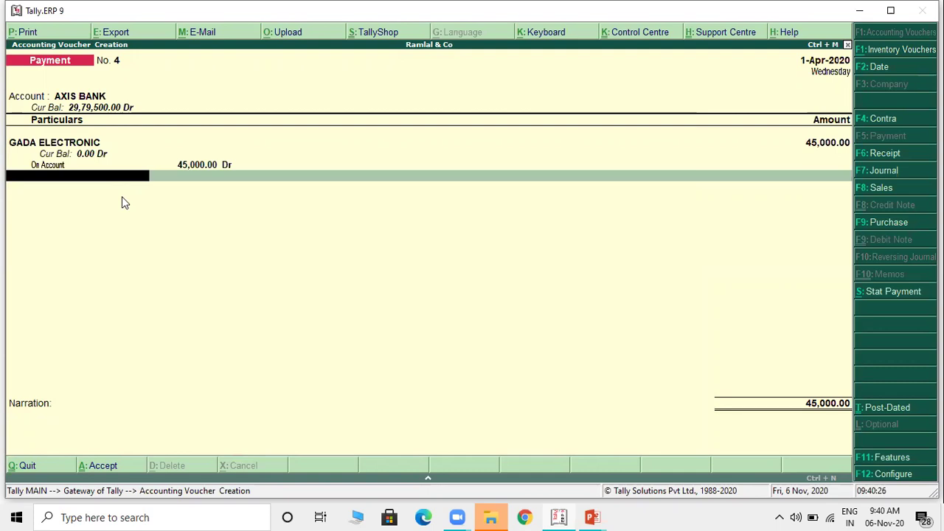
Step: Allocate the bank payment as a cheque with instrument number 456321, leave the narration empty and save the voucher
key(Return)
key(Return)
key(Return)
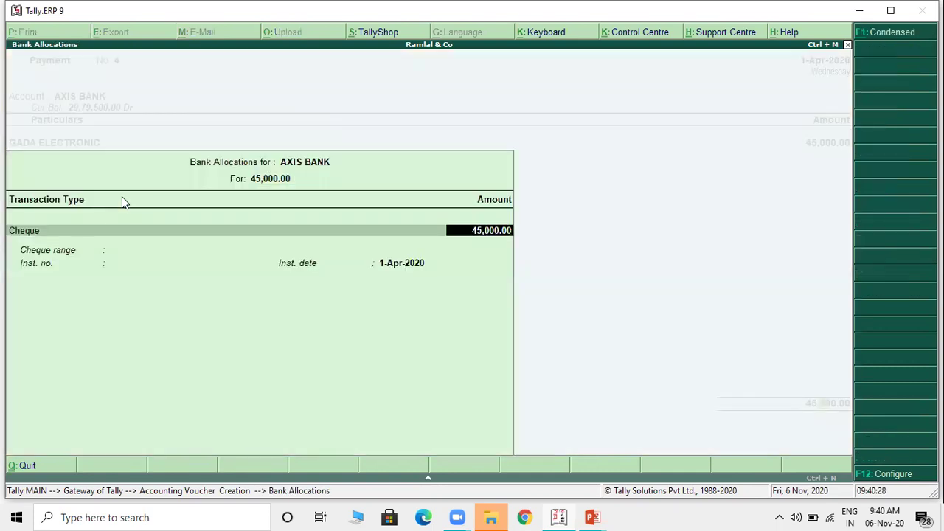
key(Return)
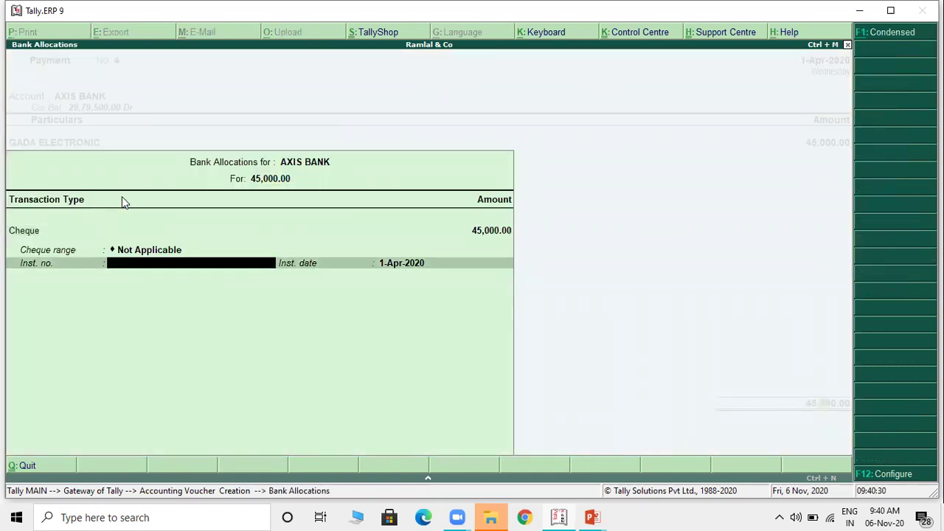
text(456321)
key(Return)
key(Return)
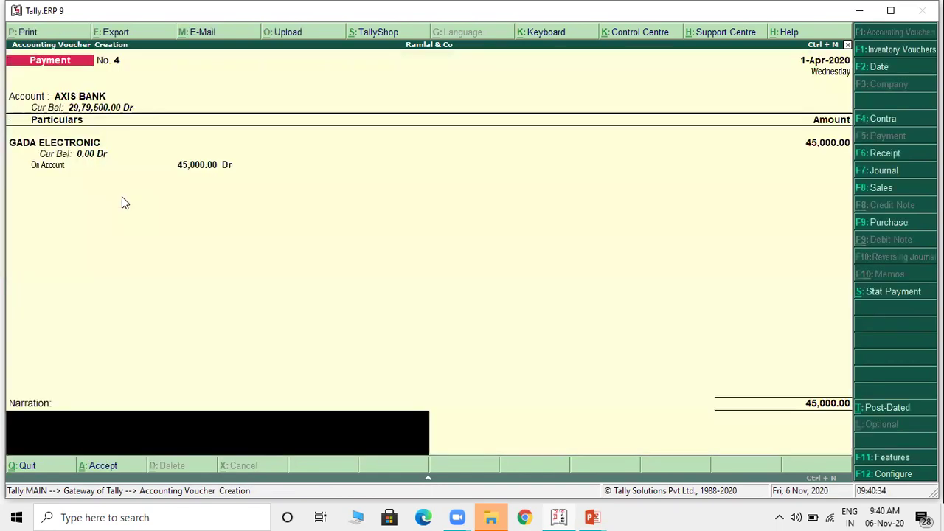
key(Return)
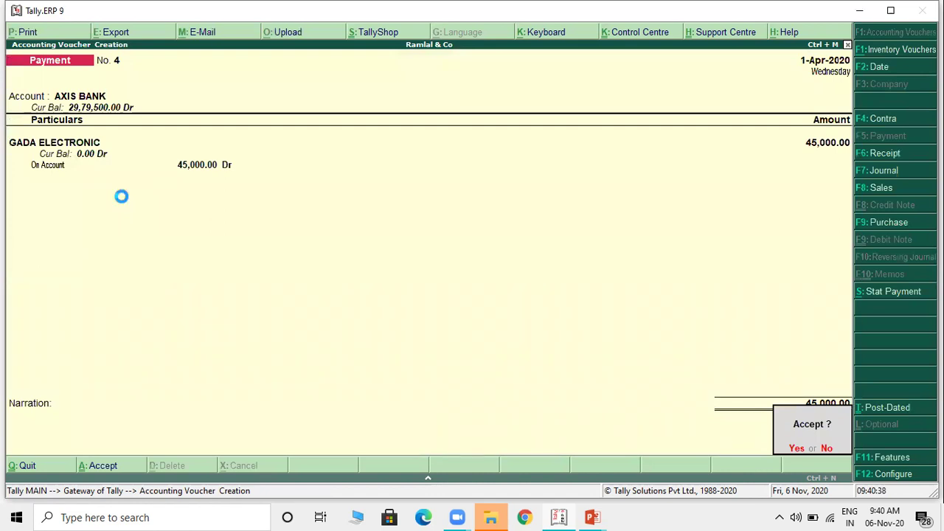
key(y)
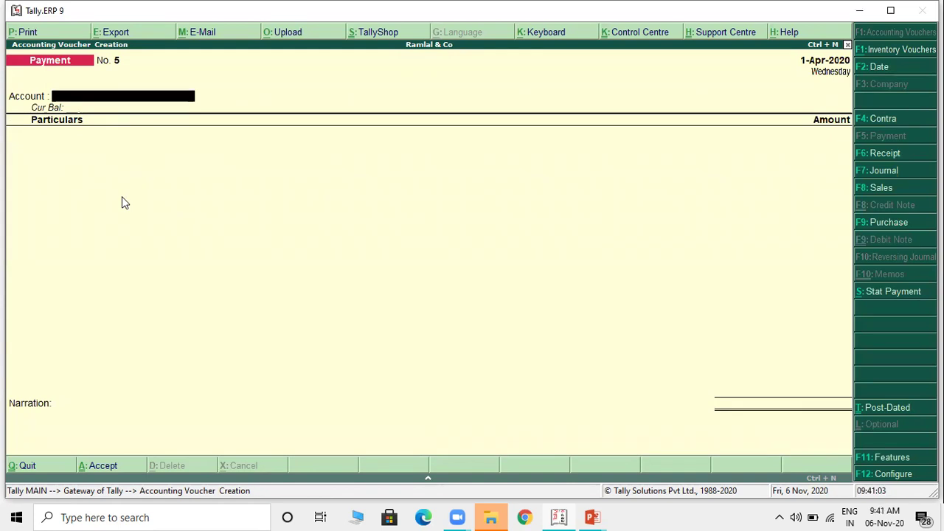
Step: Check the exercise slide for remaining transactions, and open the list of statutory TDS reports for Ramlal & Co
key(alt+Tab)
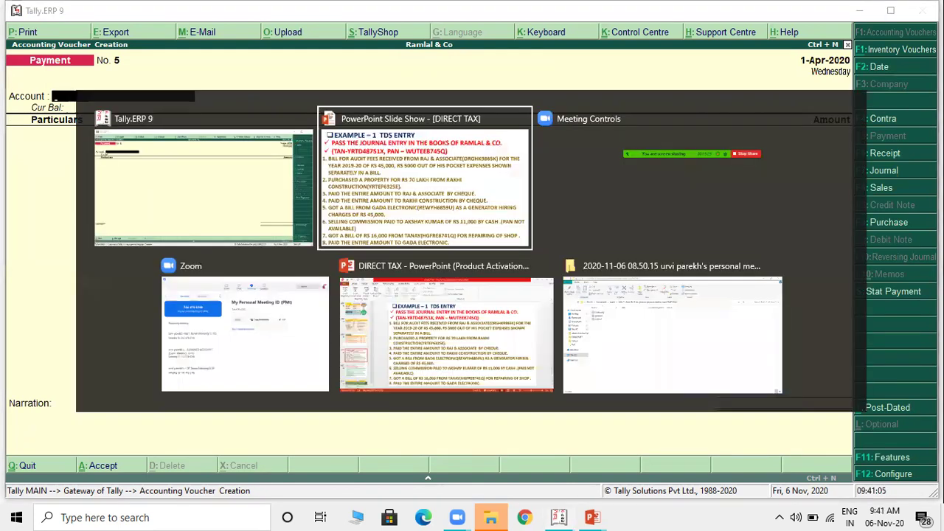
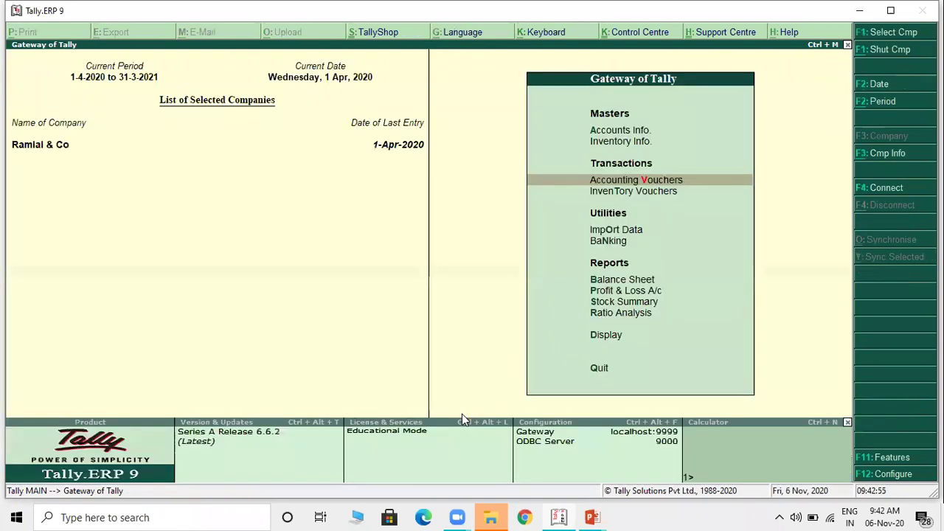
key(Down)
key(Down)
key(Down)
key(Down)
key(Down)
key(Down)
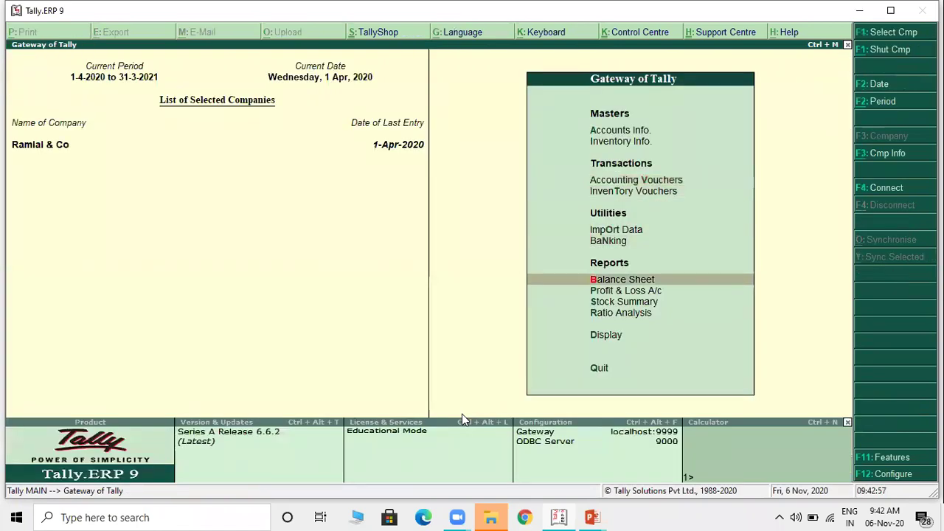
key(Down)
key(Down)
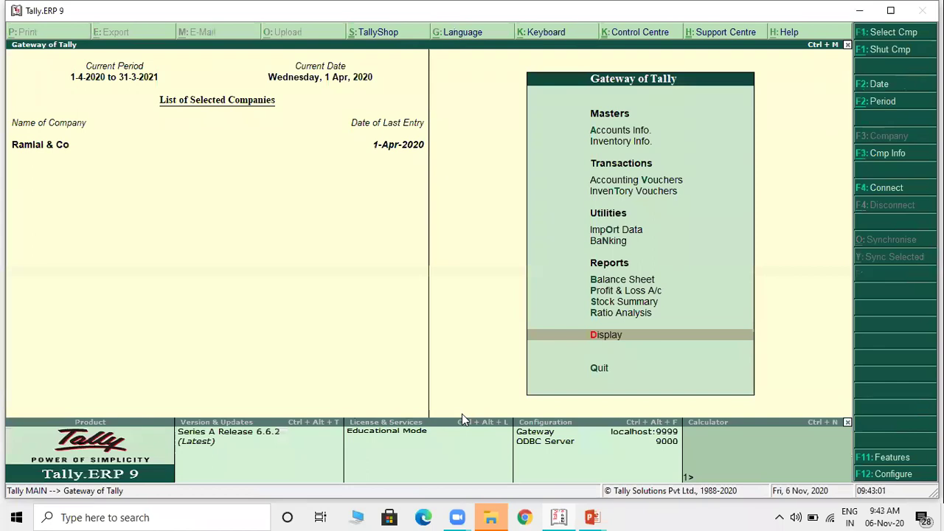
key(Return)
key(Down)
key(Down)
key(Down)
key(Down)
key(Down)
key(Down)
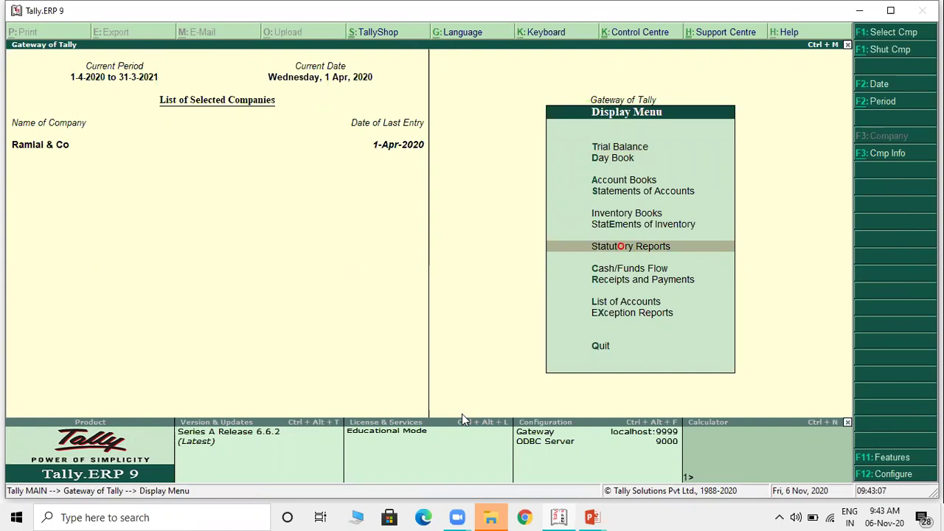
key(Return)
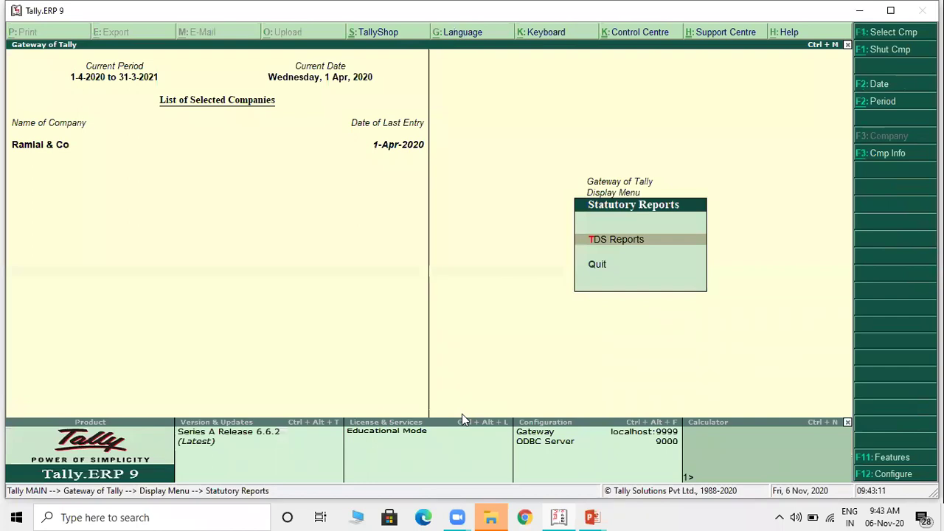
key(Return)
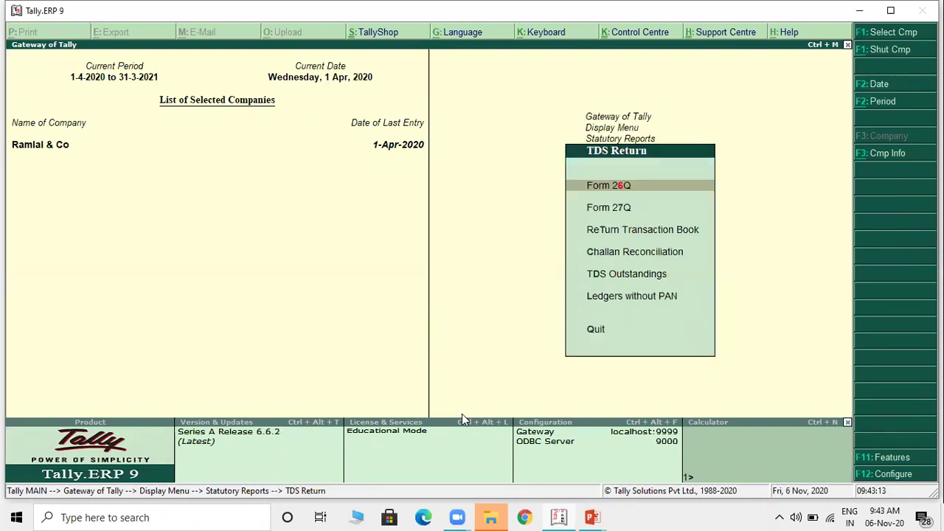
Step: Look over the available TDS return reports and open the TDS Challan Reconciliation report
key(Down)
key(Up)
key(Down)
key(Down)
key(Up)
key(Up)
key(Down)
key(Down)
key(Down)
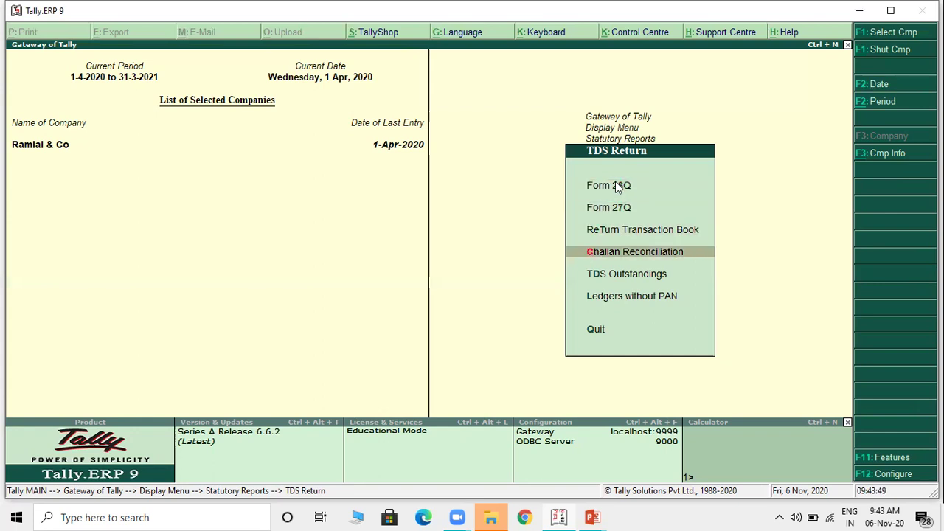
key(Return)
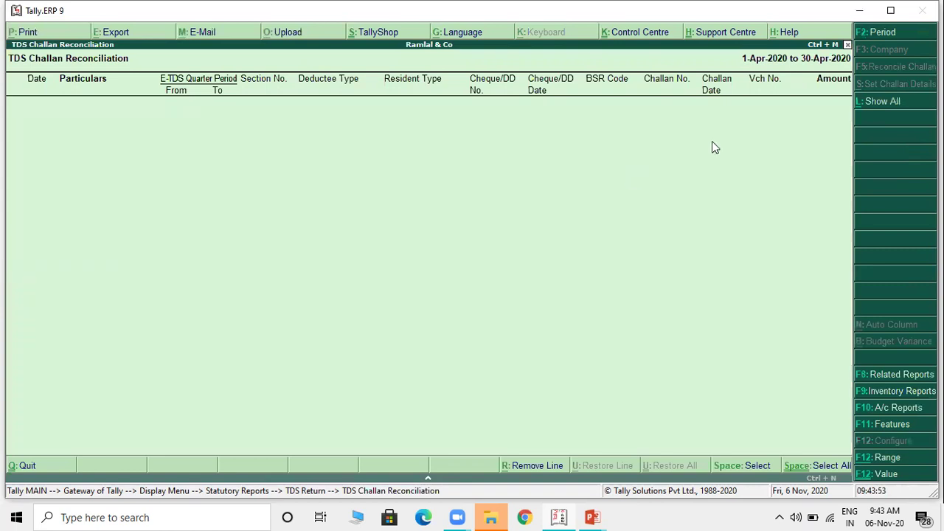
Step: Limit the TDS Challan Reconciliation period to 1-Apr-2020 and show all of its entries
click(873, 33)
key(BackSpace)
key(Return)
key(Return)
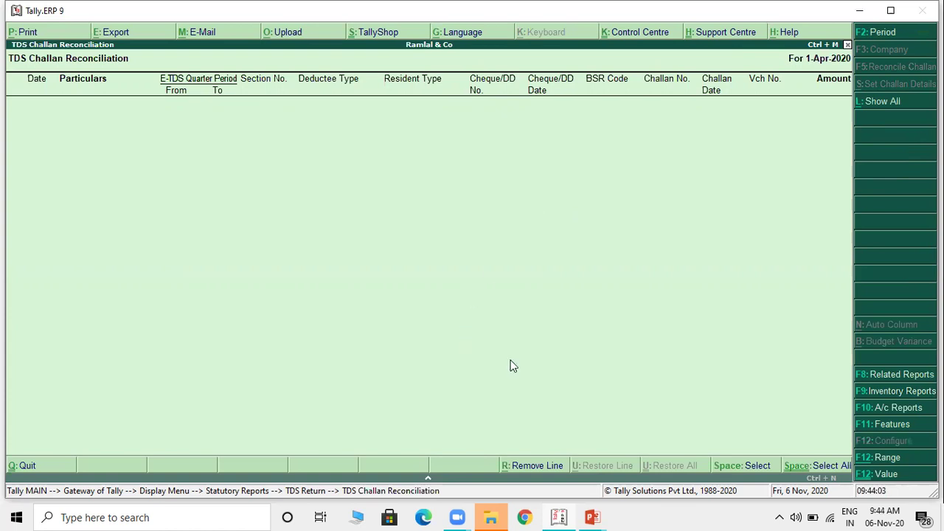
click(873, 104)
click(873, 104)
key(F9)
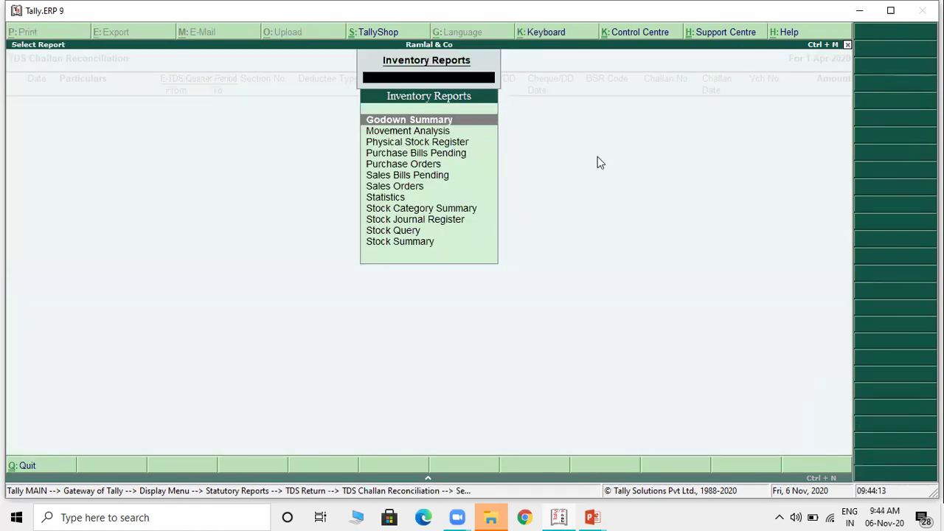
key(Escape)
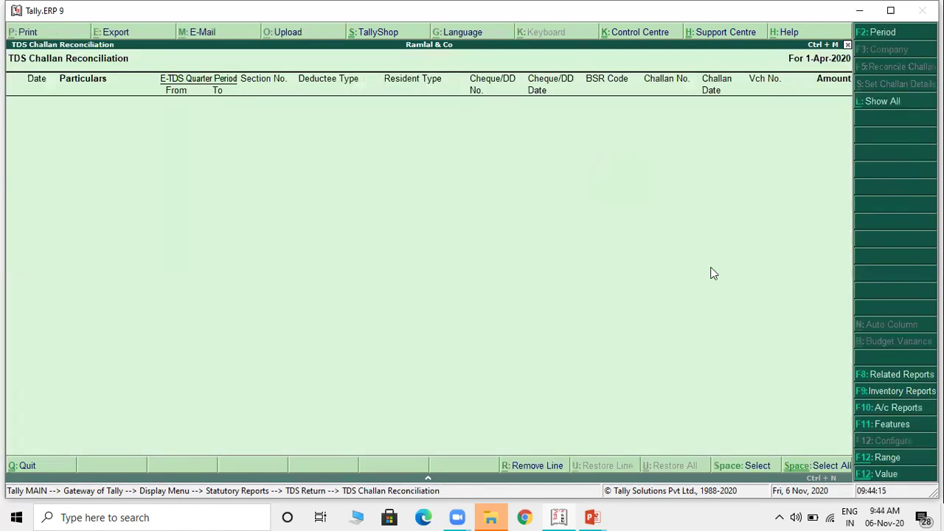
click(888, 427)
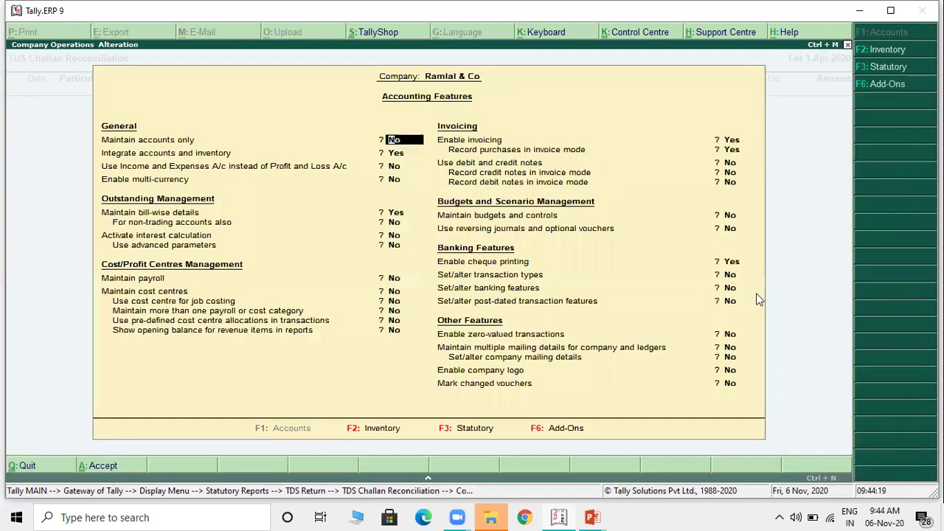
key(Escape)
key(y)
Step: Close the TDS Challan Reconciliation report and open the Form 26Q report
key(Escape)
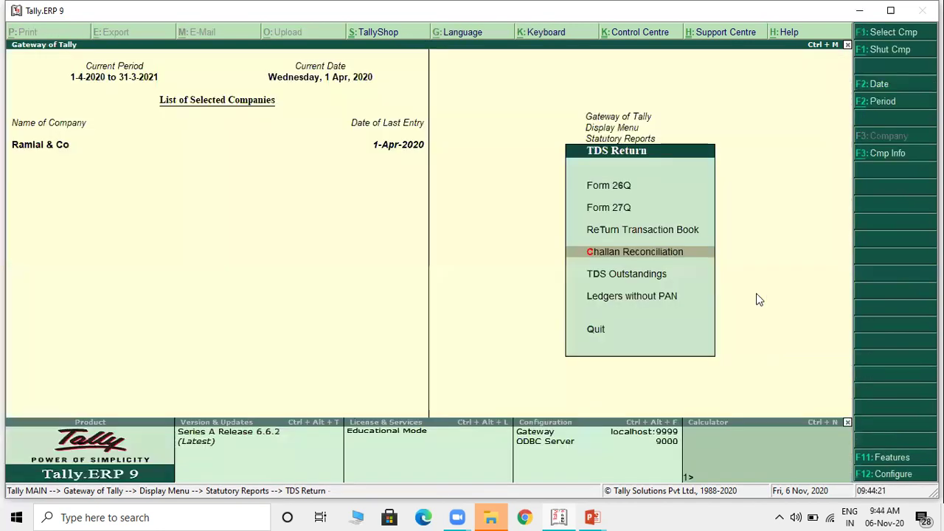
key(Up)
key(Up)
key(Up)
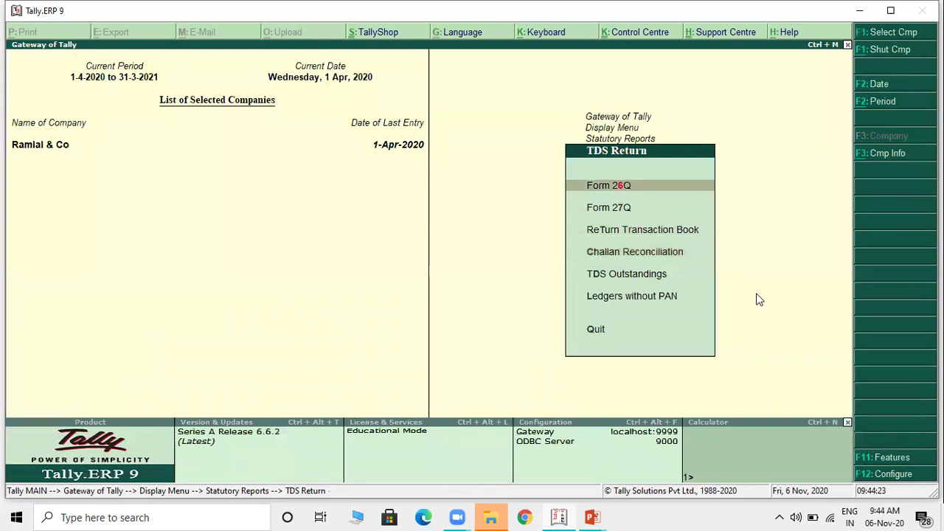
key(Return)
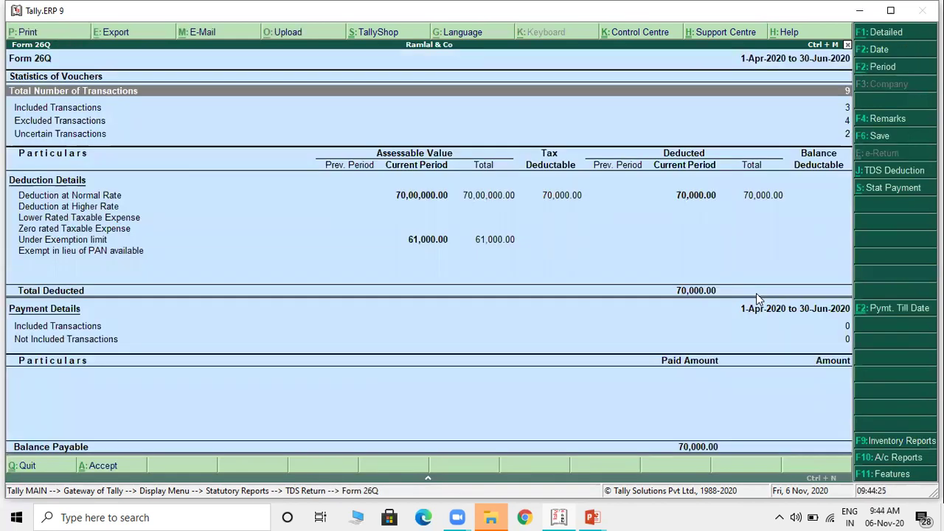
Step: Set the Form 26Q report period to 1-Apr-2020 only
click(884, 71)
key(space)
key(Return)
key(Return)
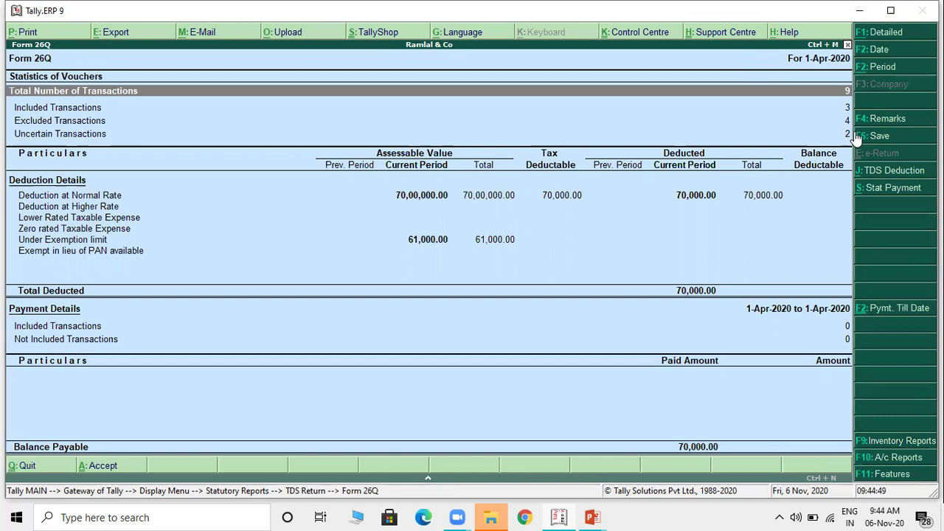
Step: Open the exceptions summary for Form 26Q's uncertain transactions and examine the exception on undetermined TDS applicability for ledgers or stock items
key(Down)
key(Down)
key(Down)
key(Return)
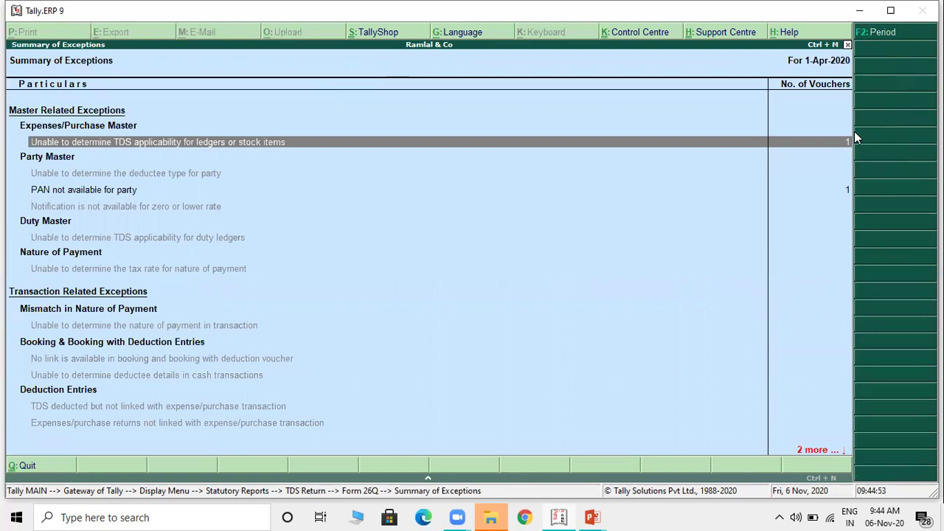
key(Return)
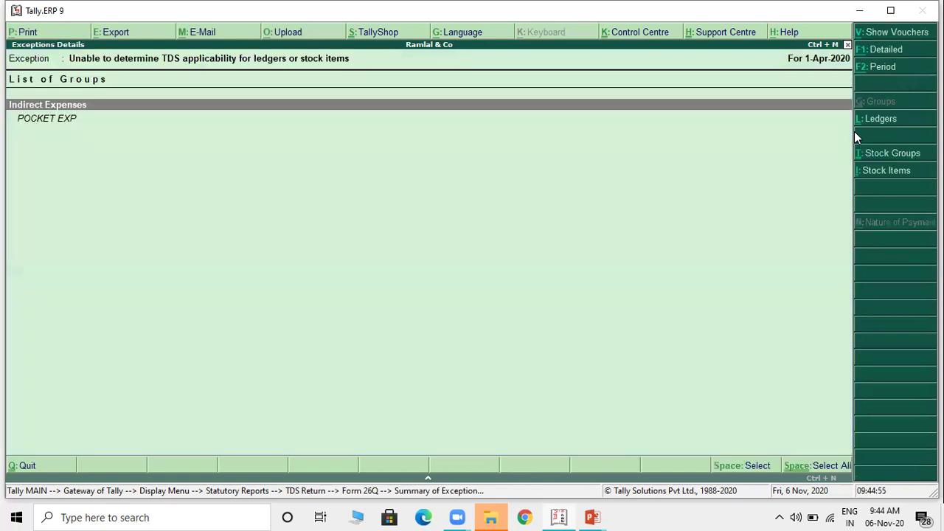
key(Down)
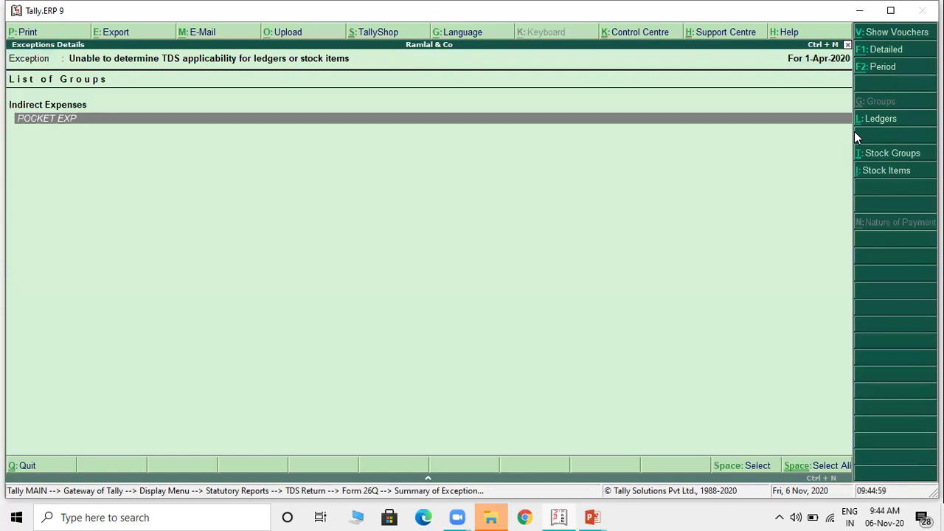
key(Escape)
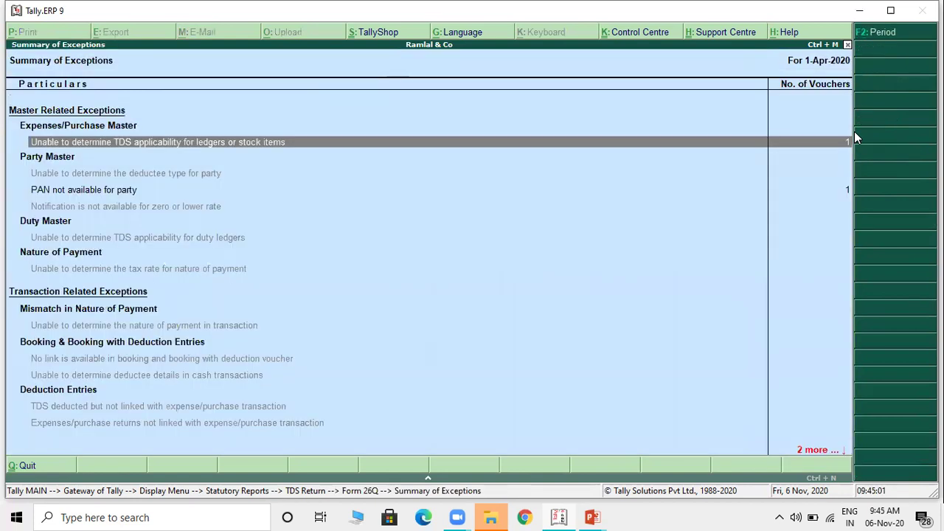
Step: Open the exception for parties without an available PAN and choose Not Required as the listed ledger's PAN status
key(Down)
key(Down)
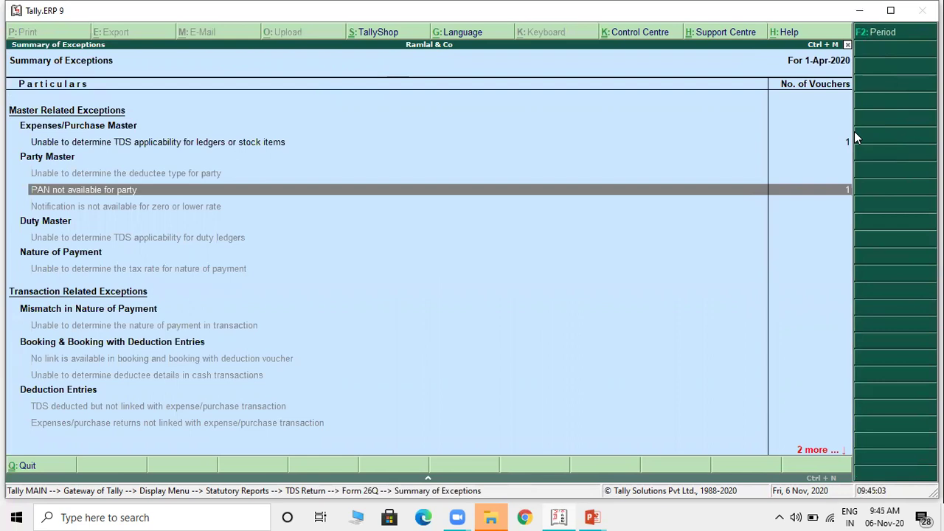
key(Return)
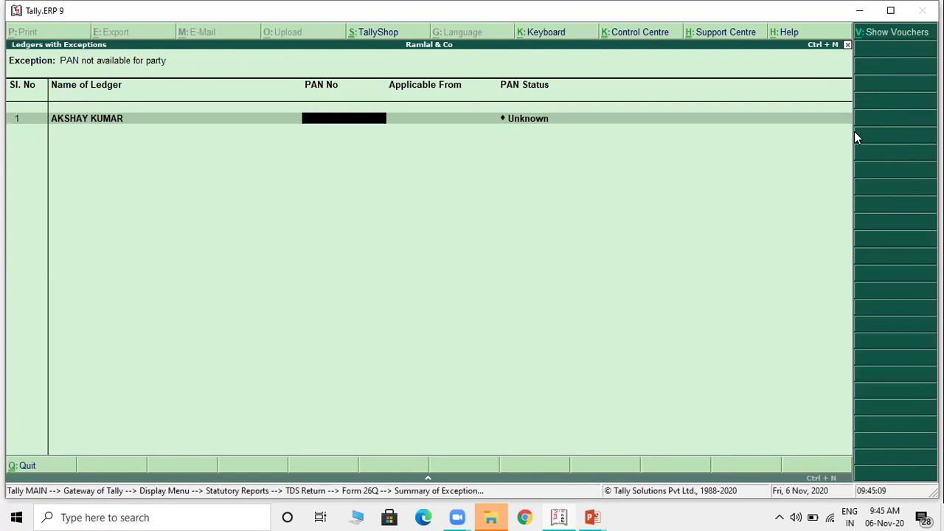
key(Return)
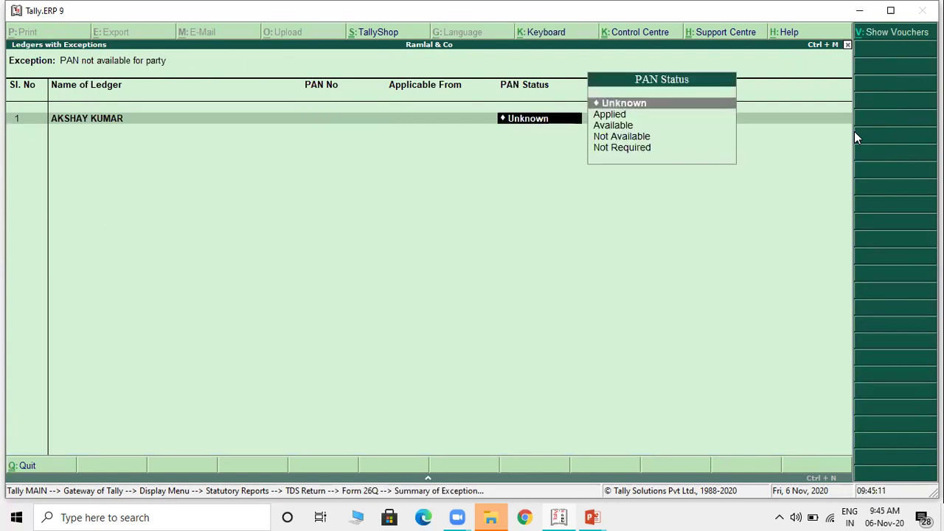
key(Down)
key(Down)
key(Down)
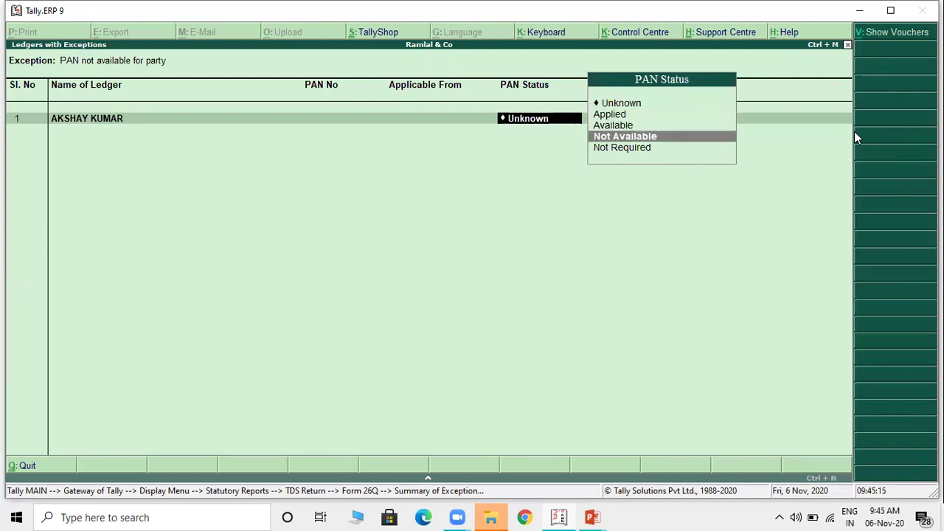
key(Down)
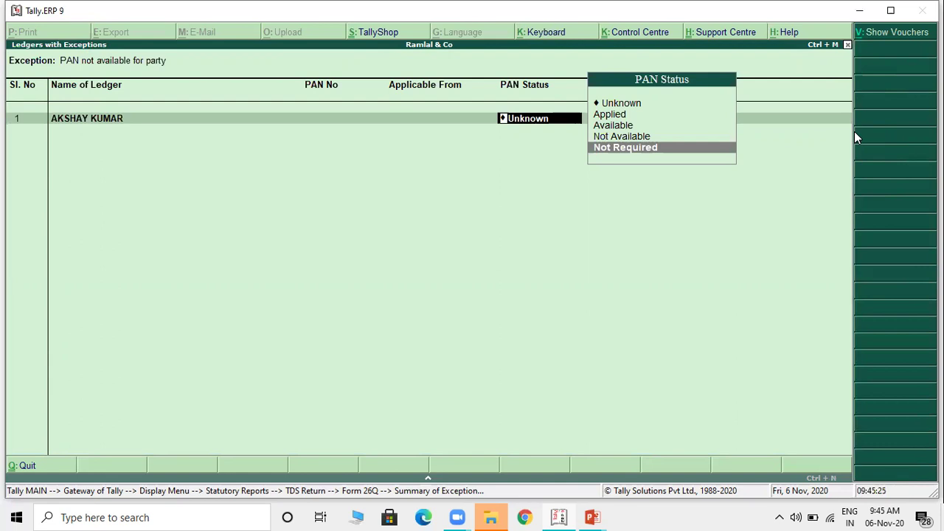
key(Return)
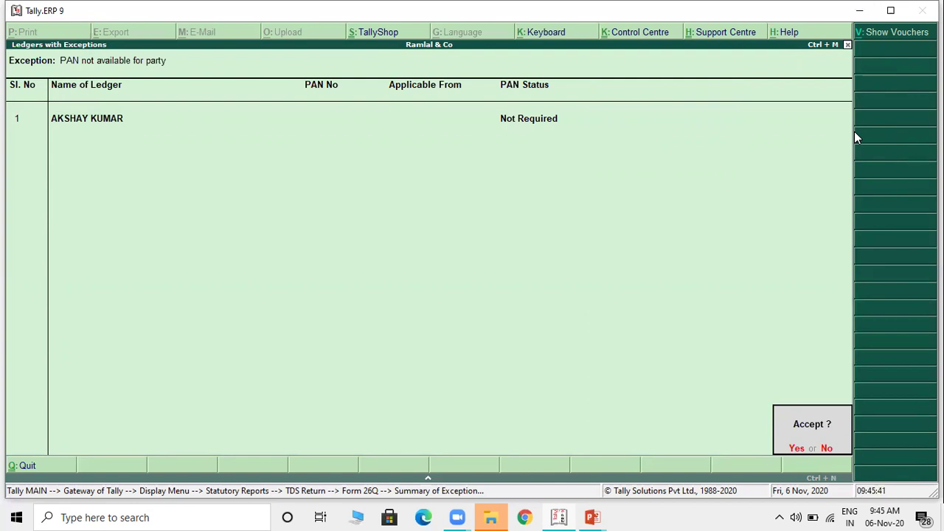
key(n)
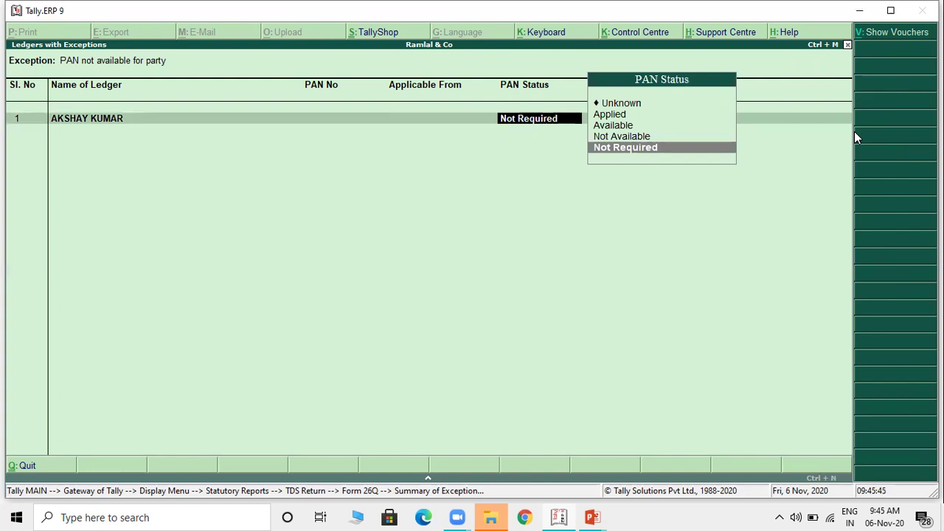
key(Return)
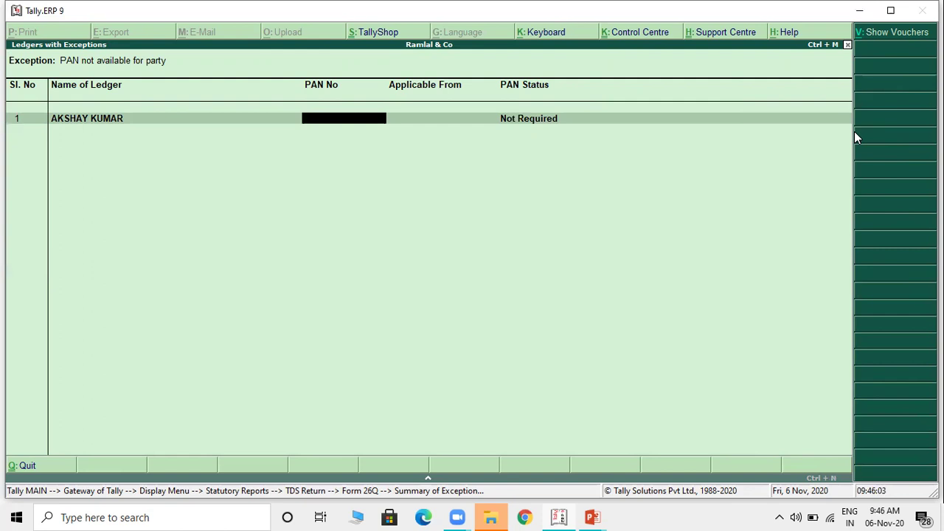
Step: Try Available as the PAN status of the listed party ledger
key(Return)
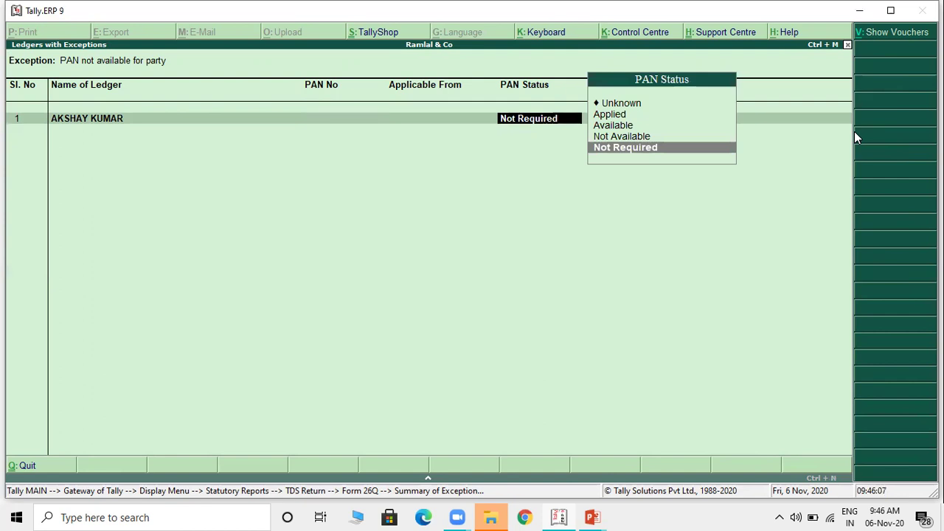
key(Up)
key(Up)
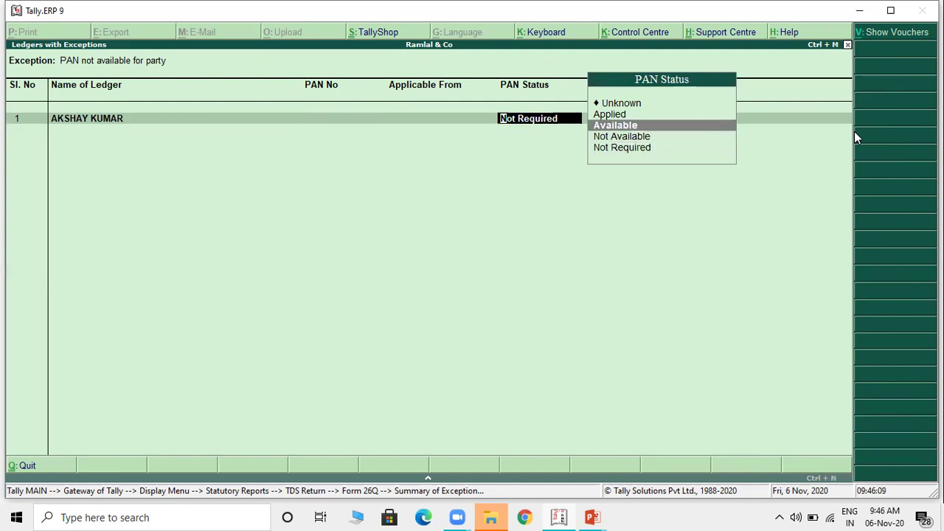
key(Return)
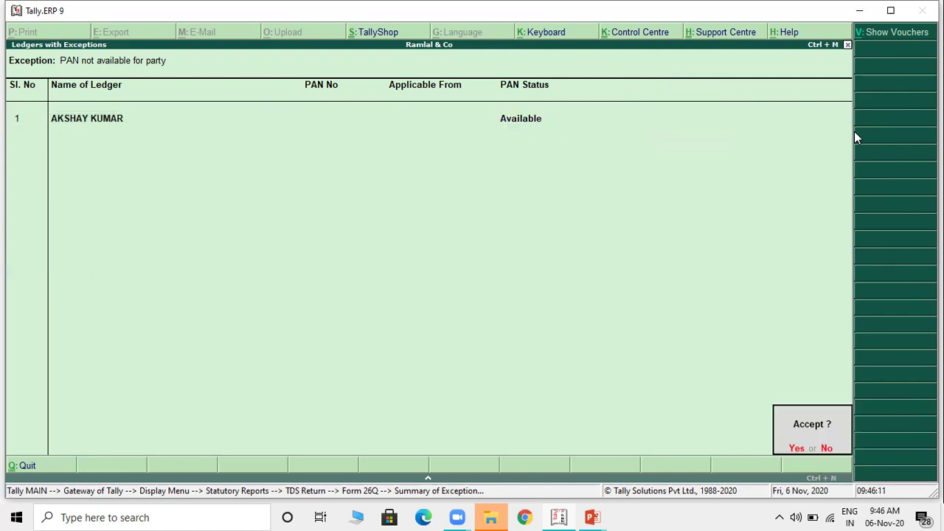
key(Escape)
Step: Set the party ledger's PAN status to Not Required and accept the change
key(Down)
key(Down)
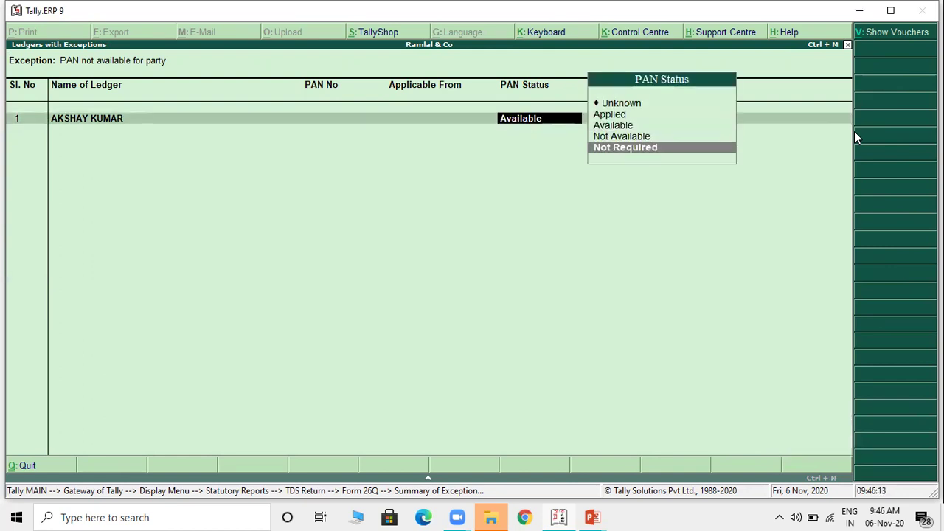
key(Return)
key(Return)
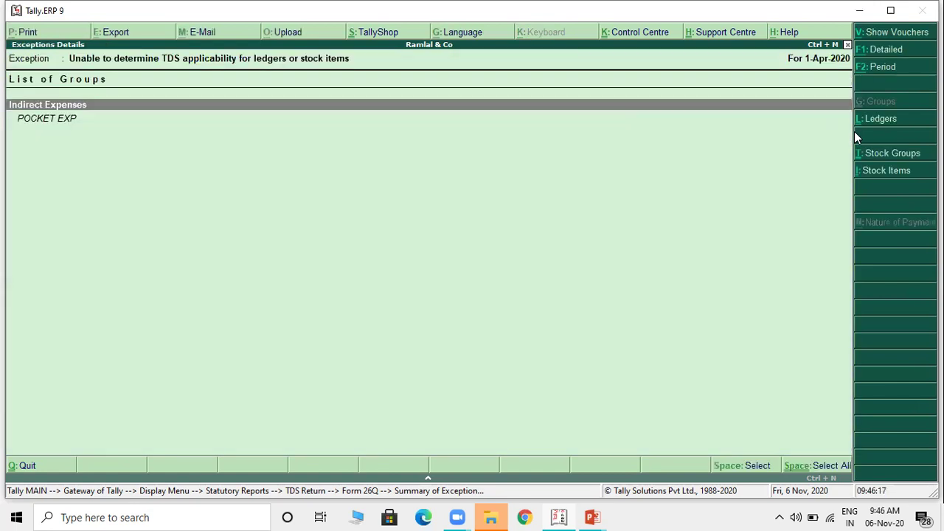
Step: Examine the POCKET EXP ledger under the undetermined TDS applicability exception and return to Form 26Q
key(Down)
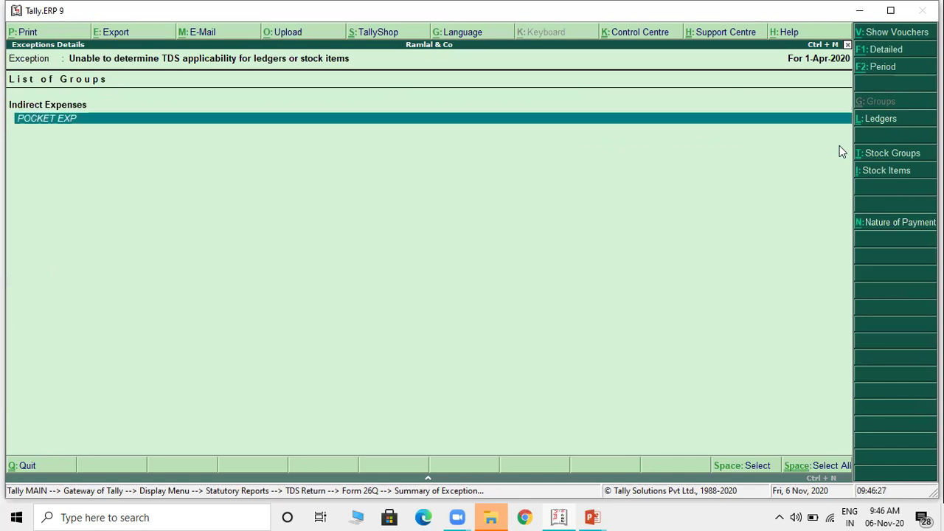
key(Escape)
key(Escape)
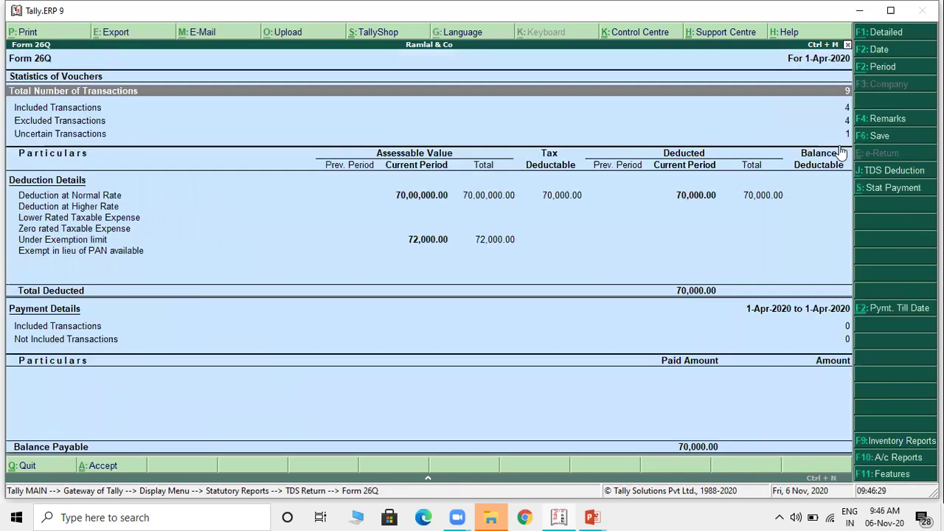
Step: Open Form 26Q's excluded transactions, review the list of payment vouchers, and return to the form
key(Down)
key(Down)
key(Down)
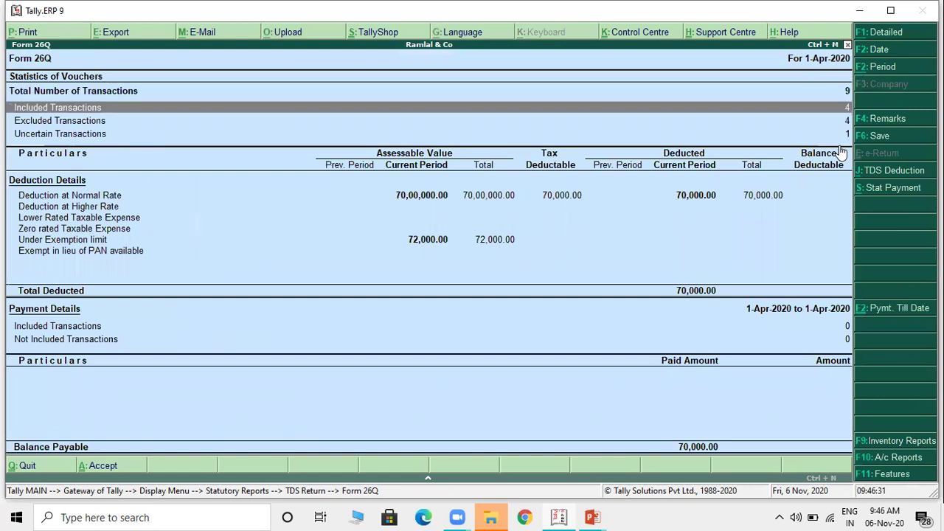
key(Up)
key(Up)
key(Down)
key(Down)
key(Up)
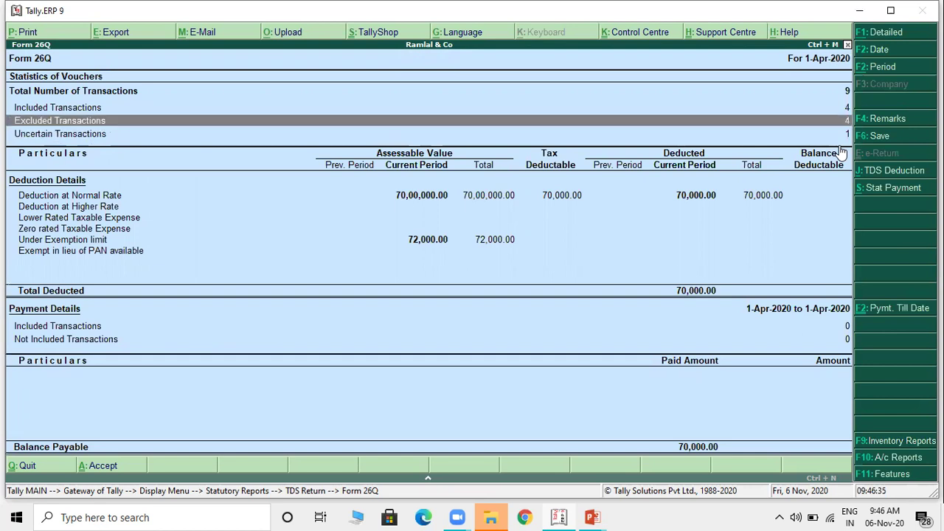
key(Return)
key(Return)
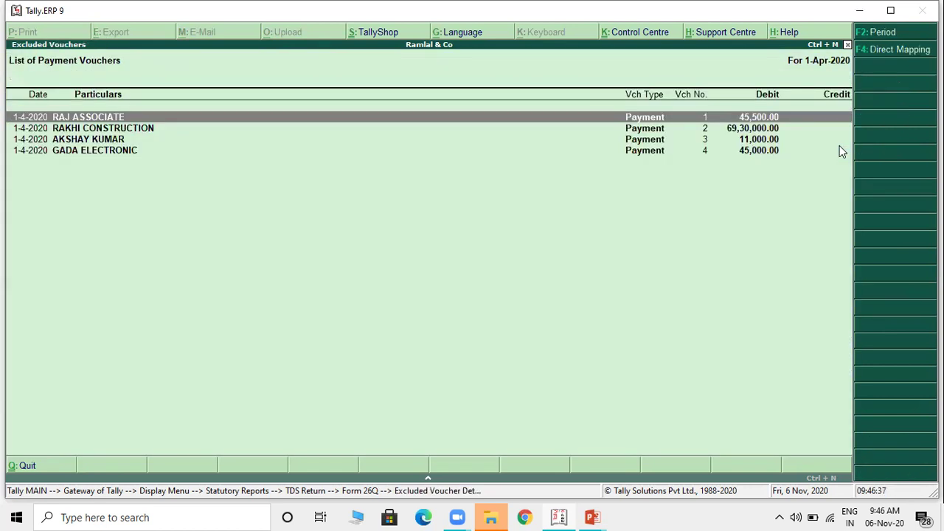
key(Down)
key(Down)
key(Down)
key(Up)
key(Up)
key(Up)
key(Escape)
key(Escape)
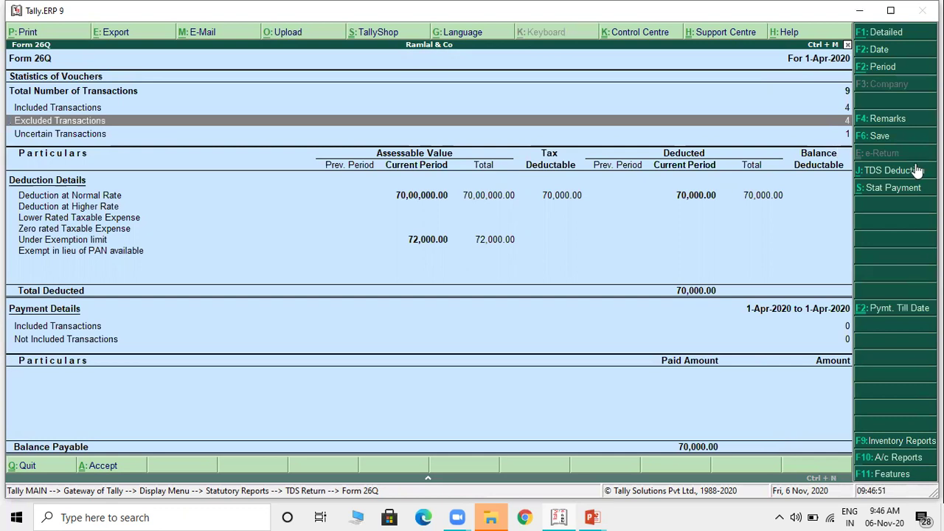
click(878, 190)
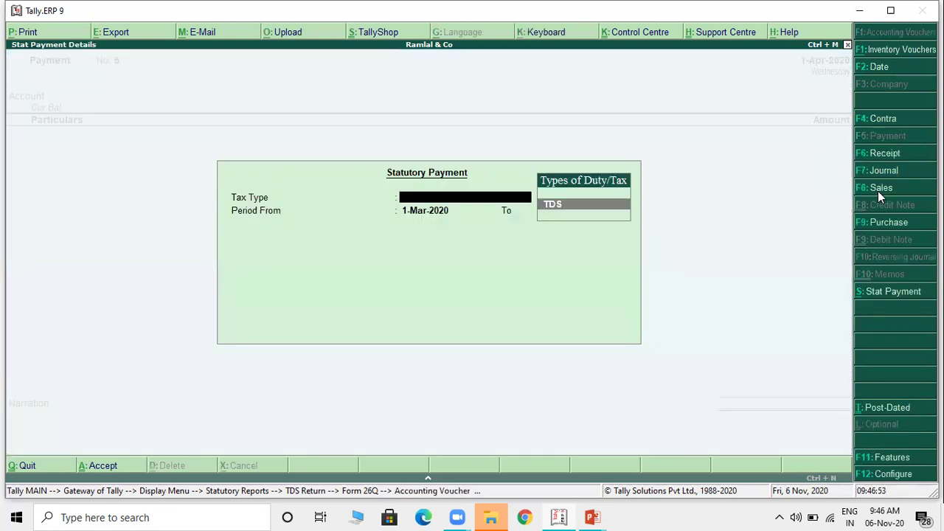
key(Return)
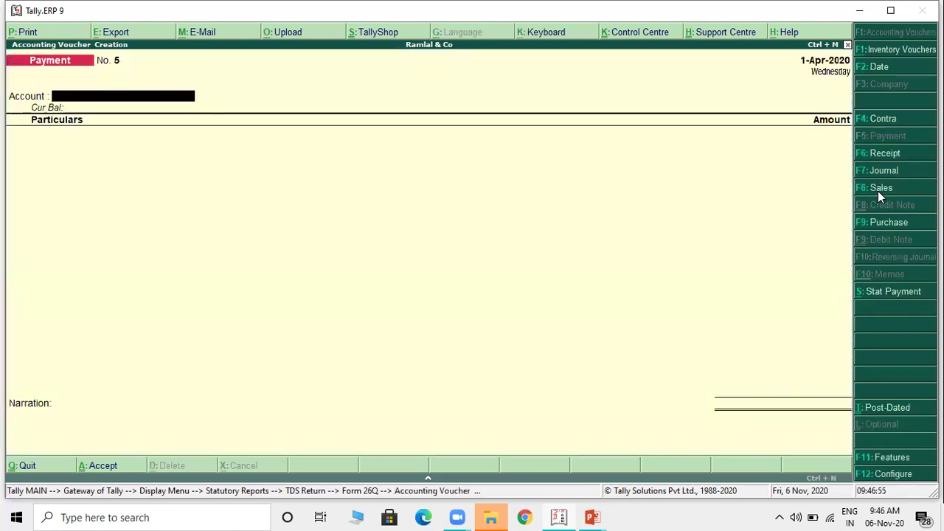
key(Escape)
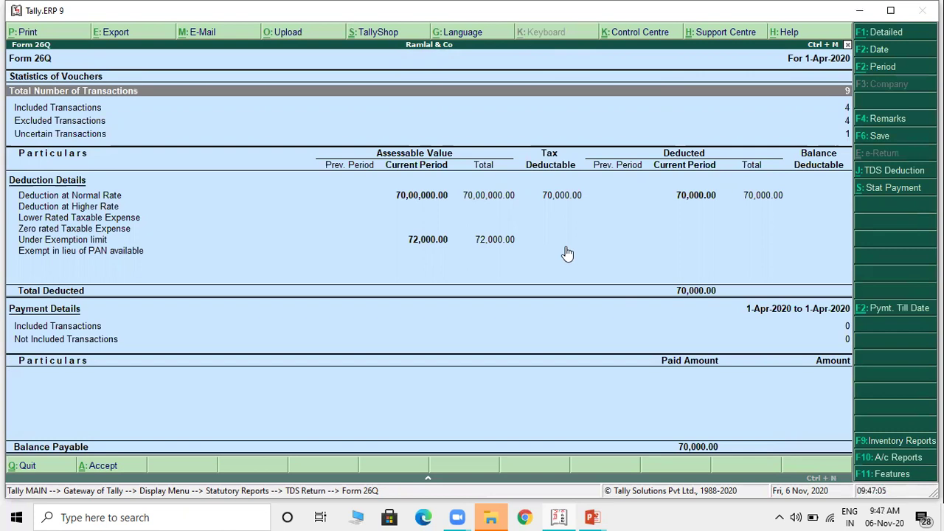
click(890, 170)
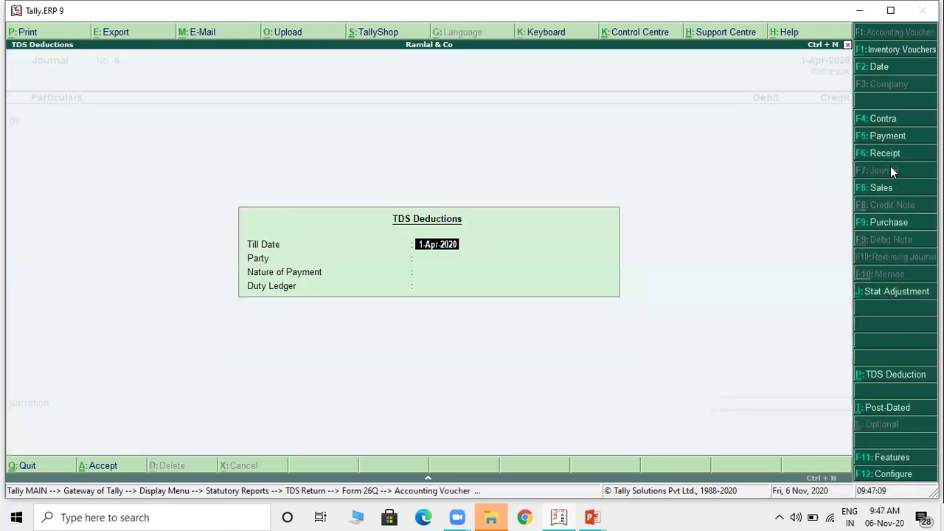
key(Escape)
key(Escape)
key(Escape)
key(Return)
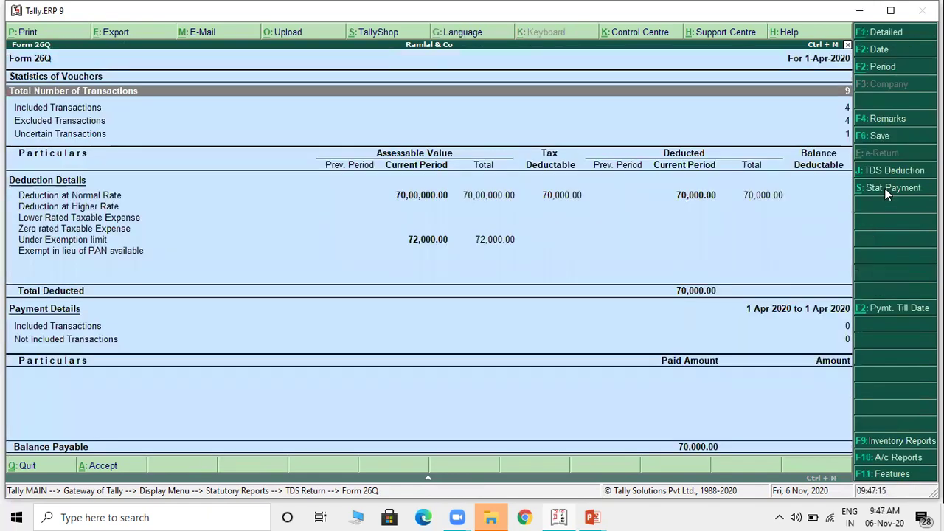
Step: Try a TDS statutory payment from Form 26Q for the period 1-Apr-2020 to 1-May-2020
click(886, 188)
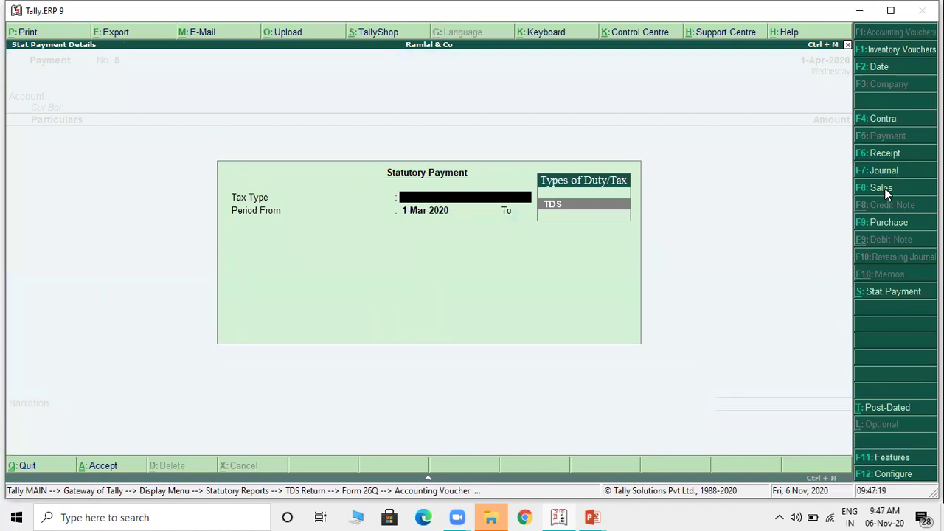
key(Return)
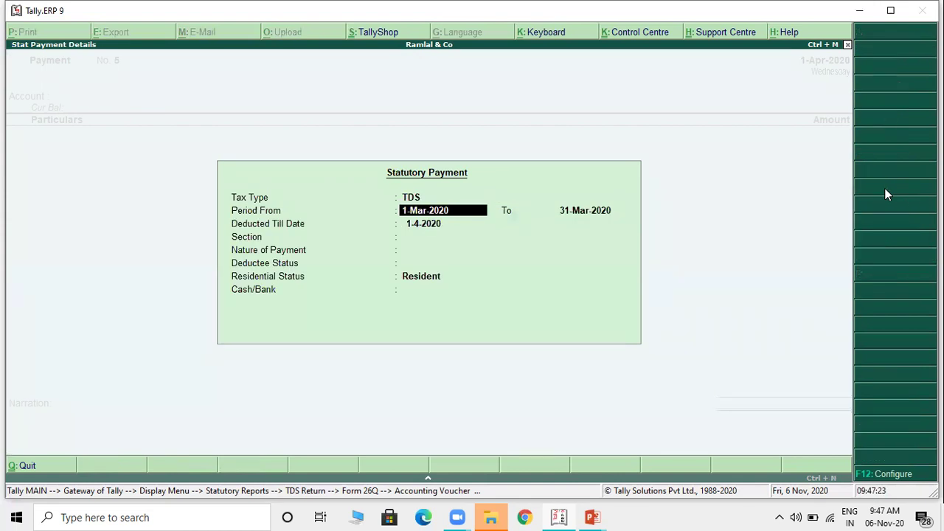
text(1-4)
text(-2020)
key(Return)
text(30-)
key(BackSpace)
key(BackSpace)
key(BackSpace)
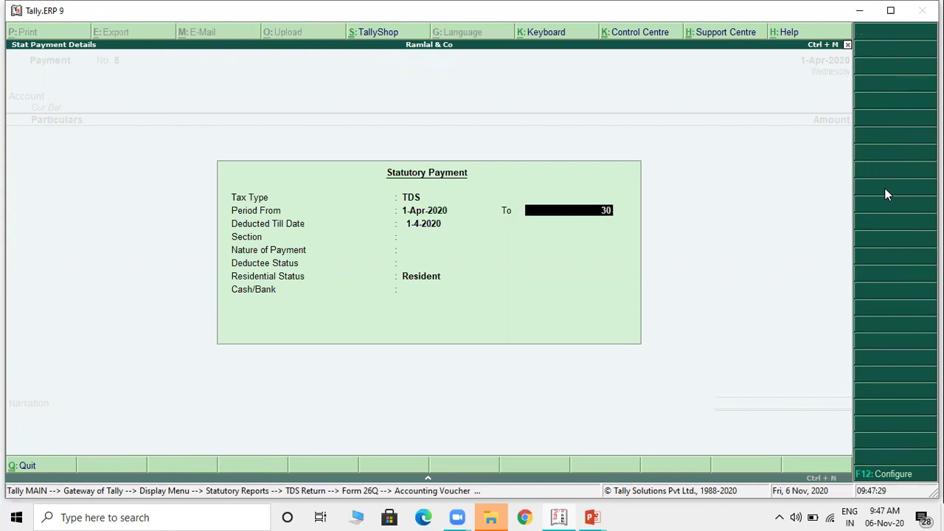
text(1-5)
text(-2020)
key(Return)
key(Return)
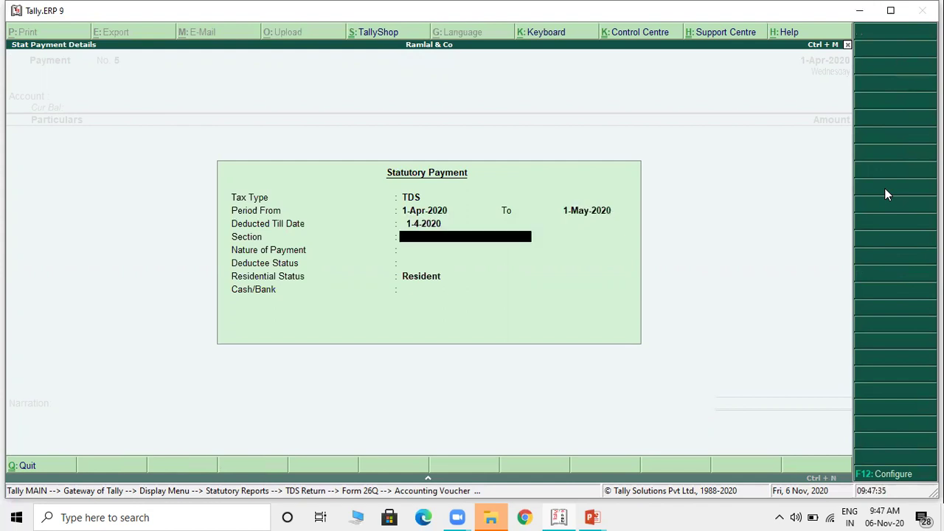
Step: Try 1-Apr-2020 as the end of the statutory payment's period
key(BackSpace)
key(BackSpace)
text(1-4)
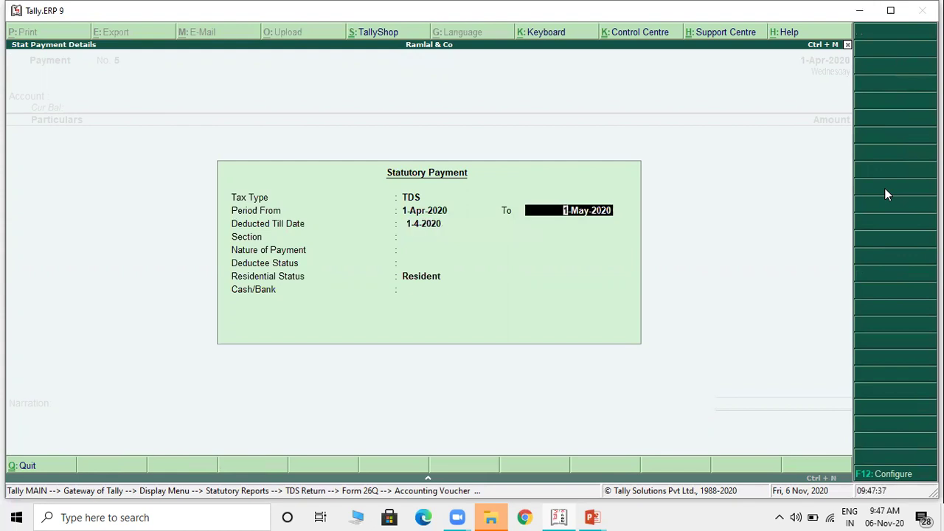
text(-2020)
key(Return)
key(Return)
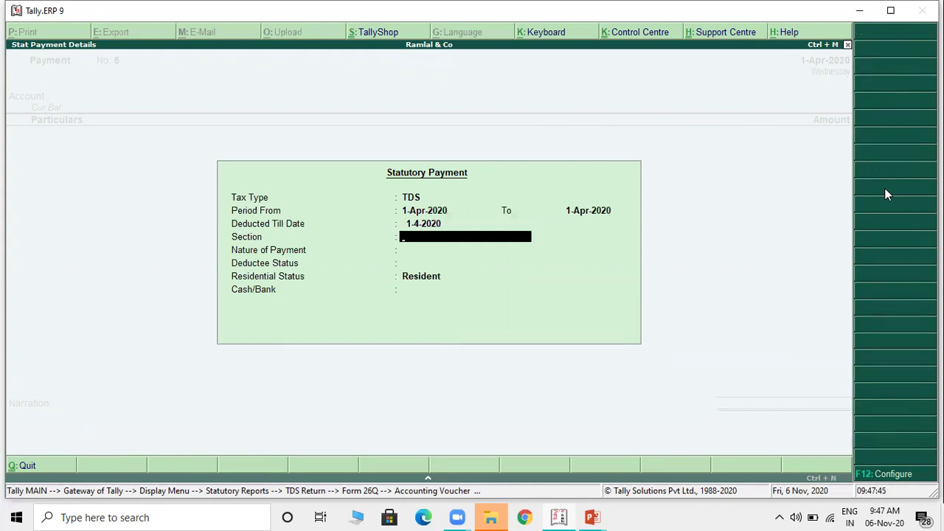
Step: Try 2-4-2020 and 1-5-2020 as the statutory payment's deducted till date
key(BackSpace)
key(BackSpace)
text(2-4-2020)
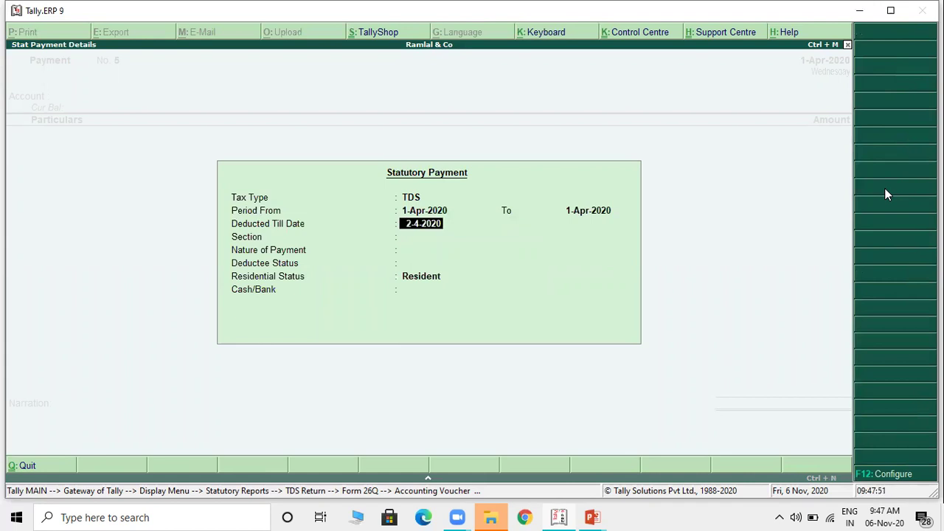
key(BackSpace)
key(Return)
key(BackSpace)
text(1-5-2020)
key(Return)
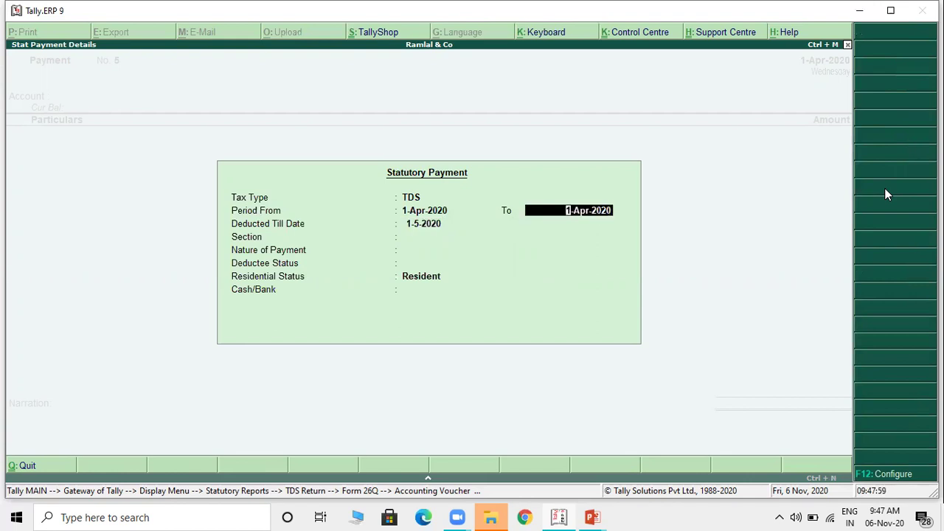
Step: Try 1-4-2020 as the deducted till date and leave the payment voucher without saving it
key(Return)
text(1-4-2020)
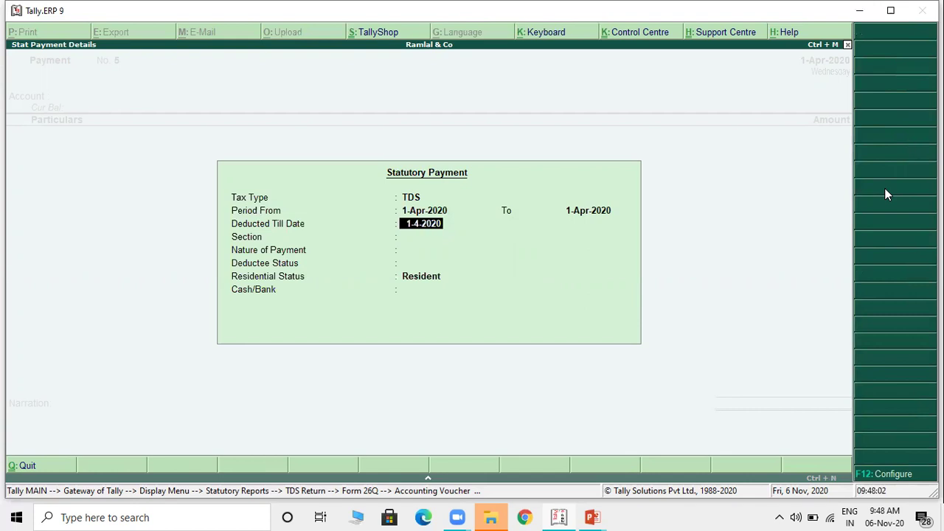
key(Return)
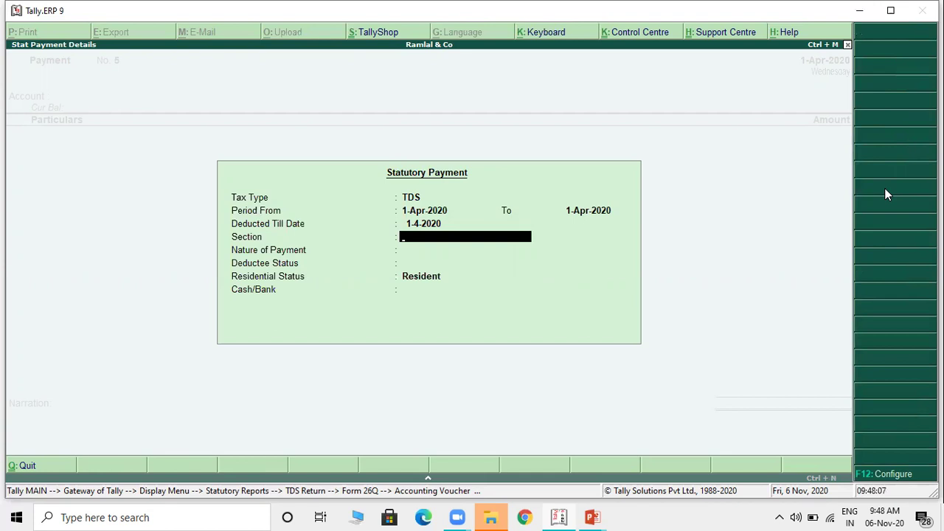
key(Escape)
key(Escape)
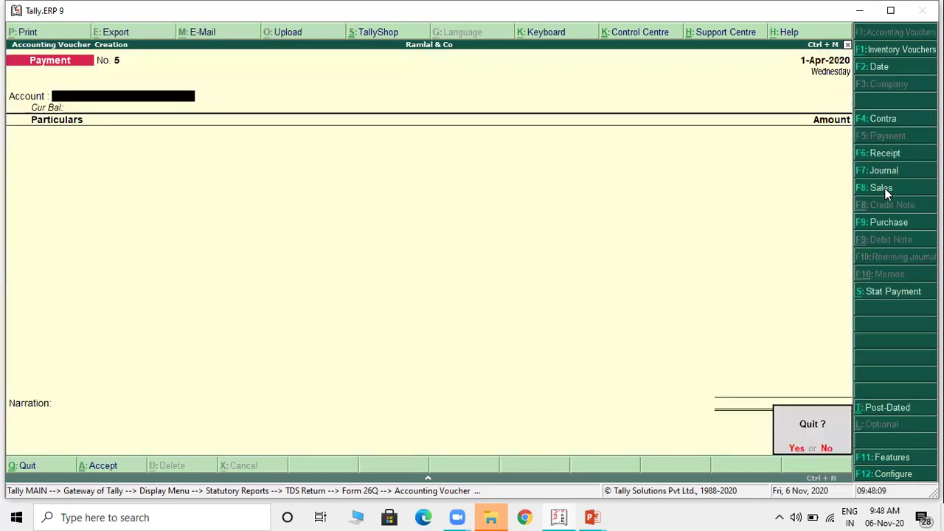
key(y)
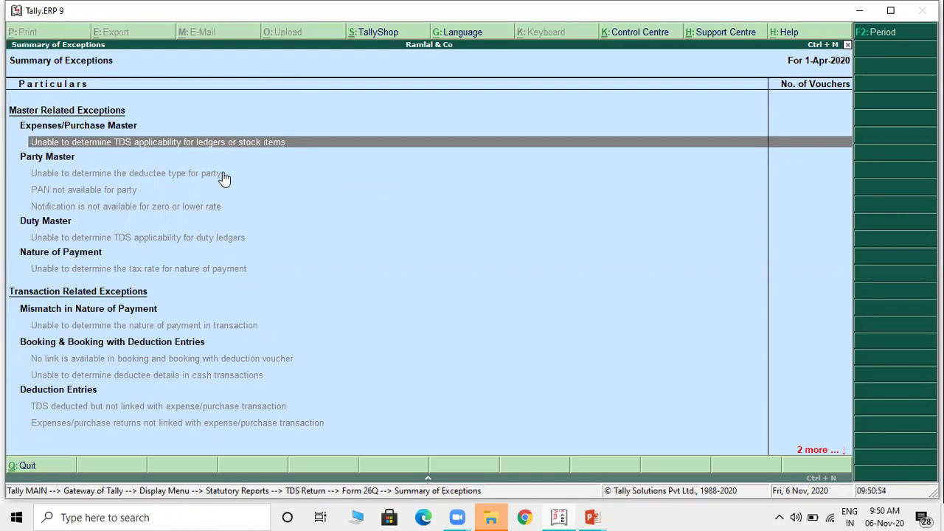
Step: Open journal voucher No. 1 from Form 26Q's included transactions, under the booking with deduction vouchers
key(Escape)
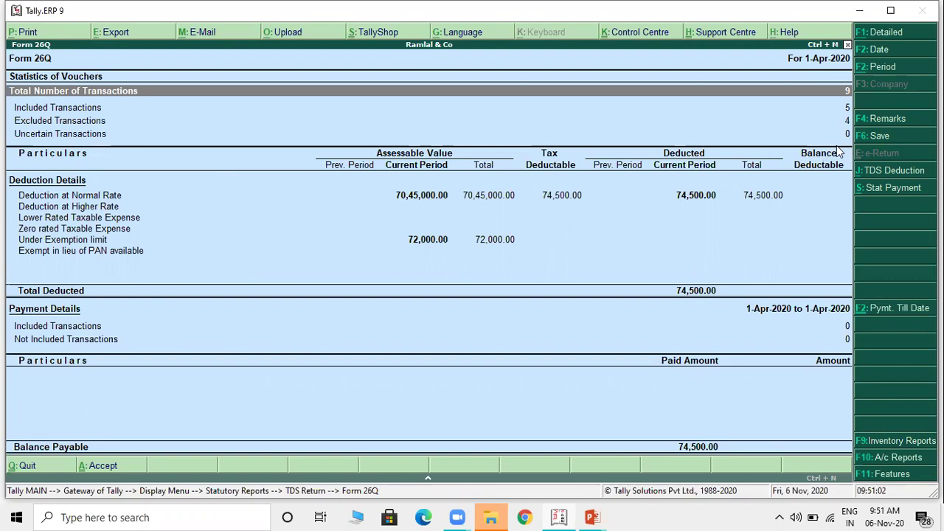
key(Down)
key(Return)
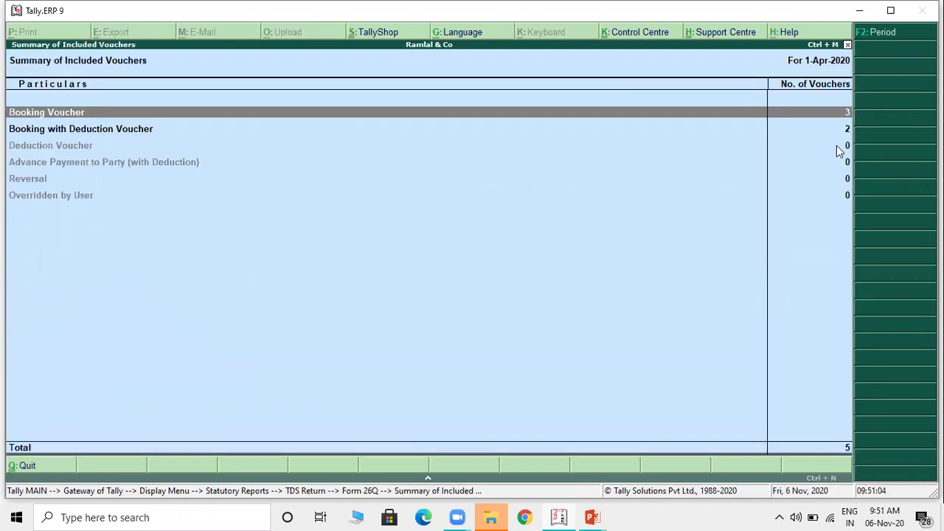
key(Down)
key(Return)
key(Down)
key(Up)
key(Return)
key(Return)
key(Return)
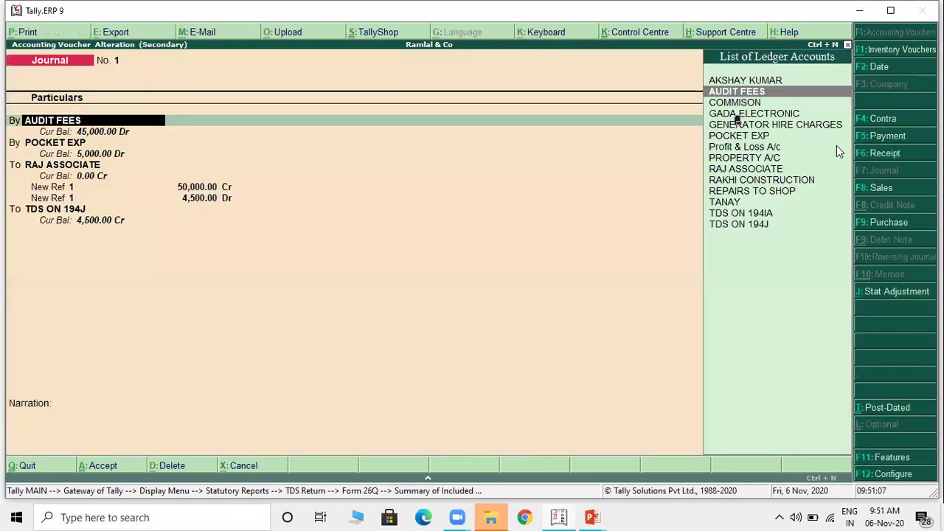
Step: Alter the POCKET EXP ledger from the journal, choosing Not Applicable for TDS applicability, and save the ledger
key(Return)
key(ctrl+Return)
key(Return)
key(Return)
key(Return)
key(Return)
key(Return)
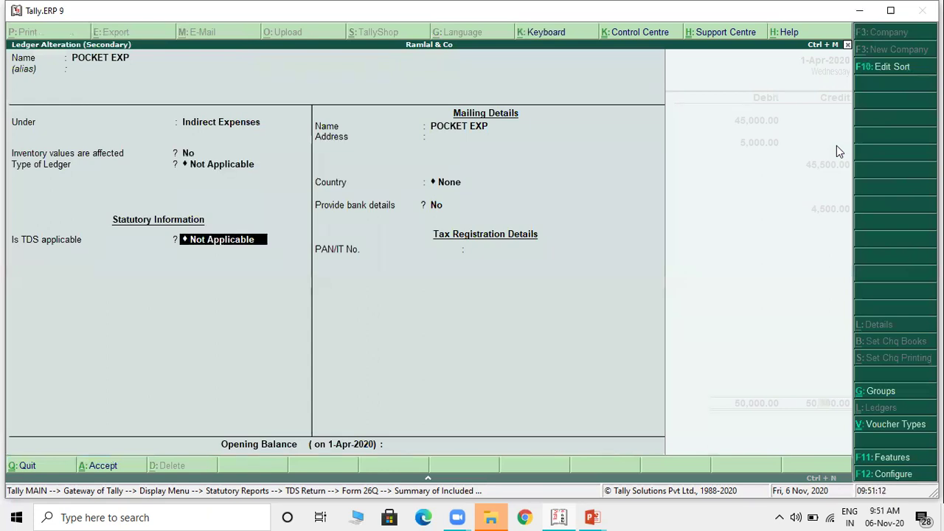
key(Up)
key(Down)
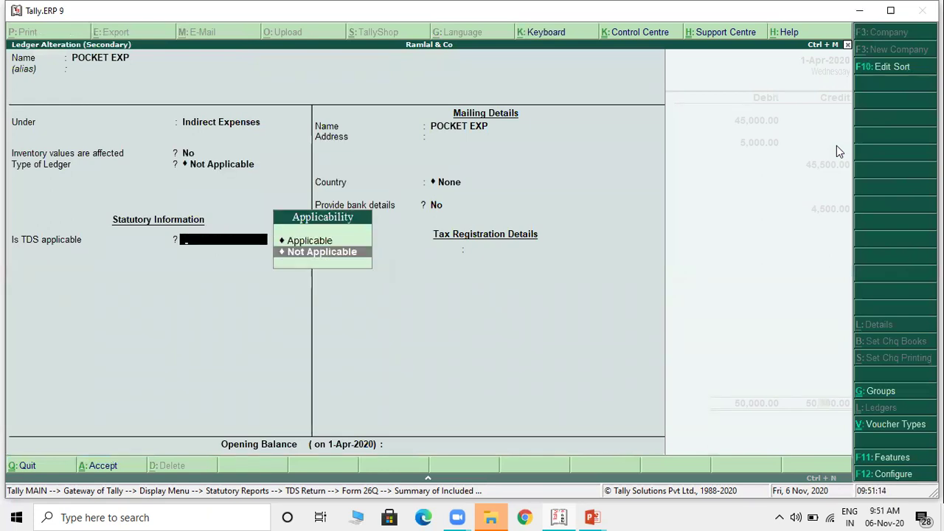
key(Return)
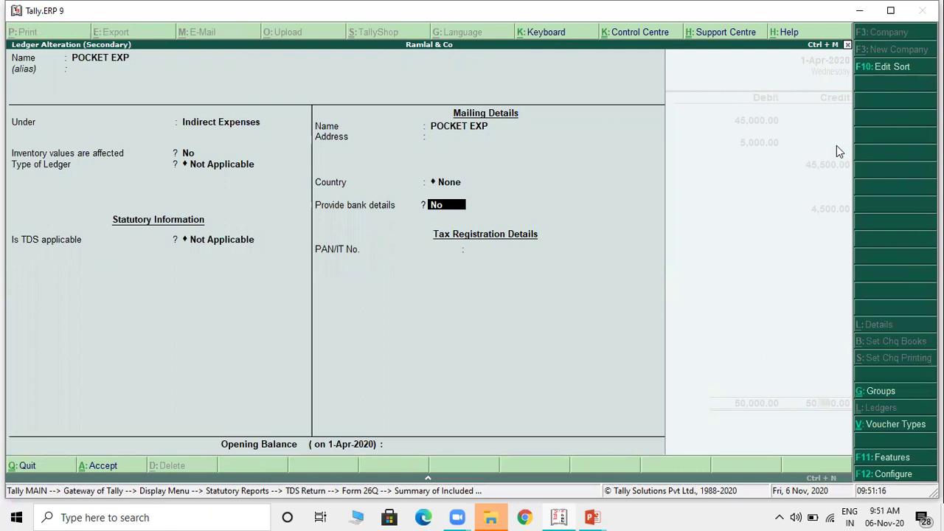
key(ctrl+a)
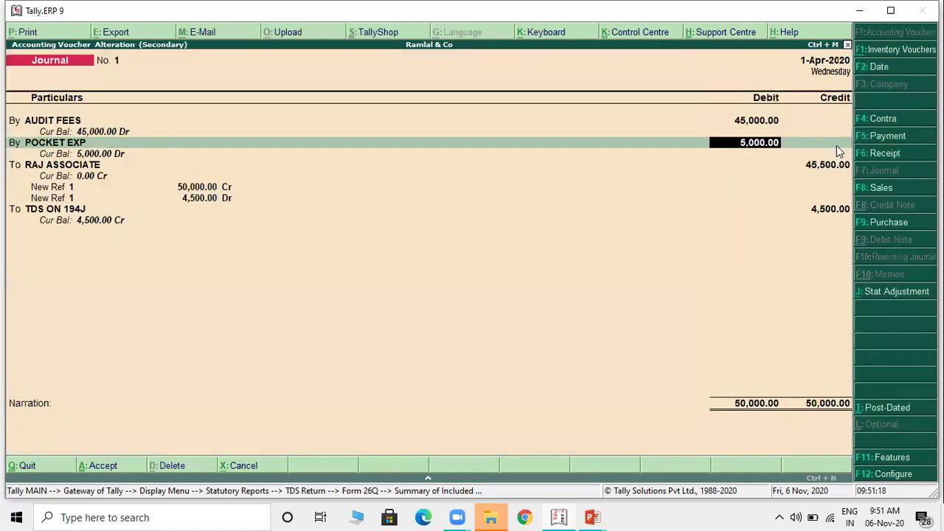
Step: Accept journal voucher No. 1 and return to the Form 26Q summary
key(ctrl+a)
key(Escape)
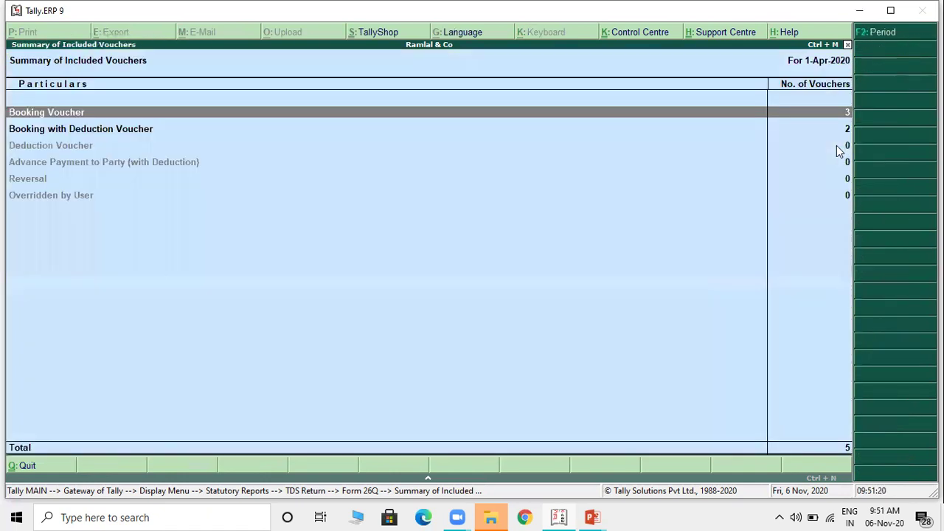
key(Escape)
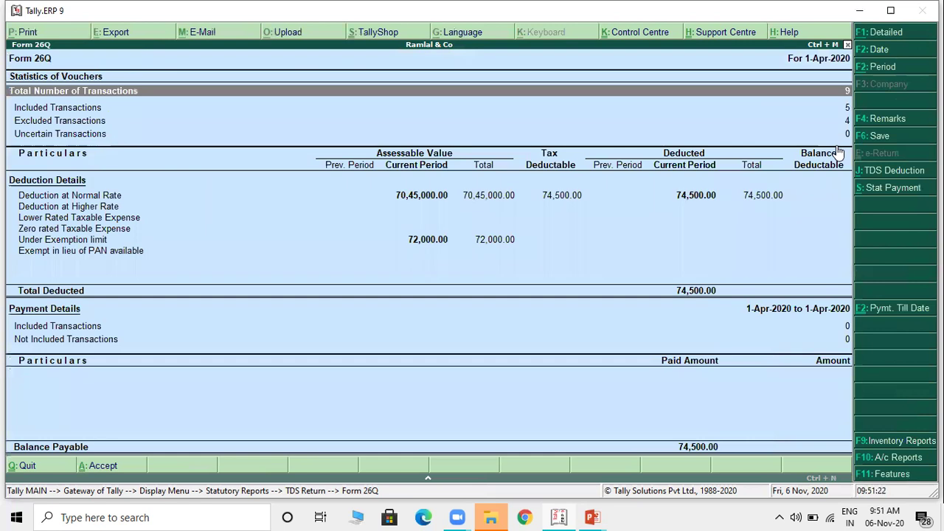
Step: Try a TDS statutory payment for the period 1-4-2020 to 1-4-2020
click(887, 190)
key(Return)
text(1-4-2020)
key(Return)
text(1-4-2020)
key(Return)
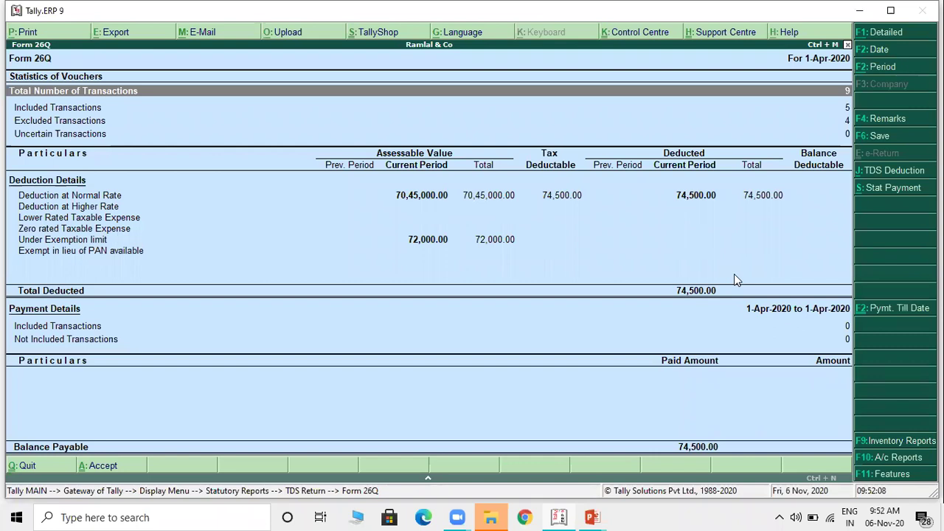
Step: Close Form 26Q and reopen it from the TDS returns with its default period
key(Escape)
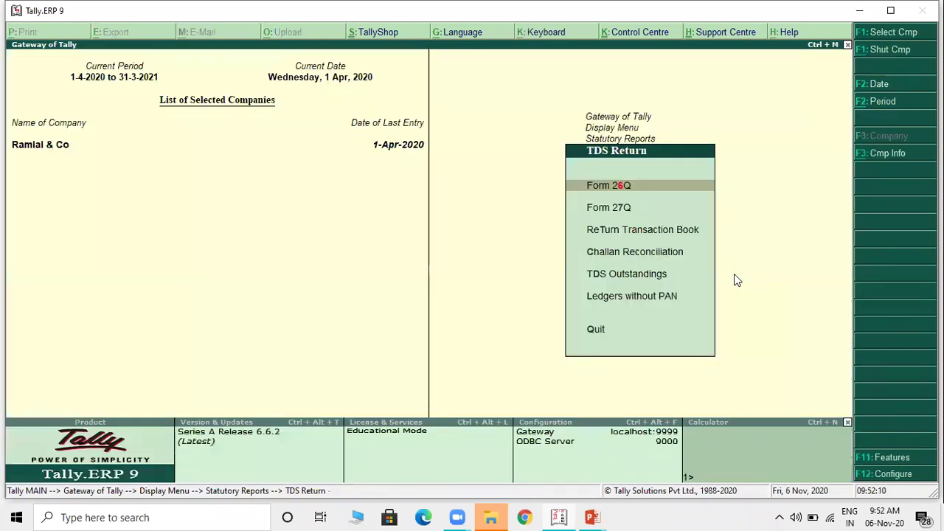
key(Down)
key(Up)
key(Return)
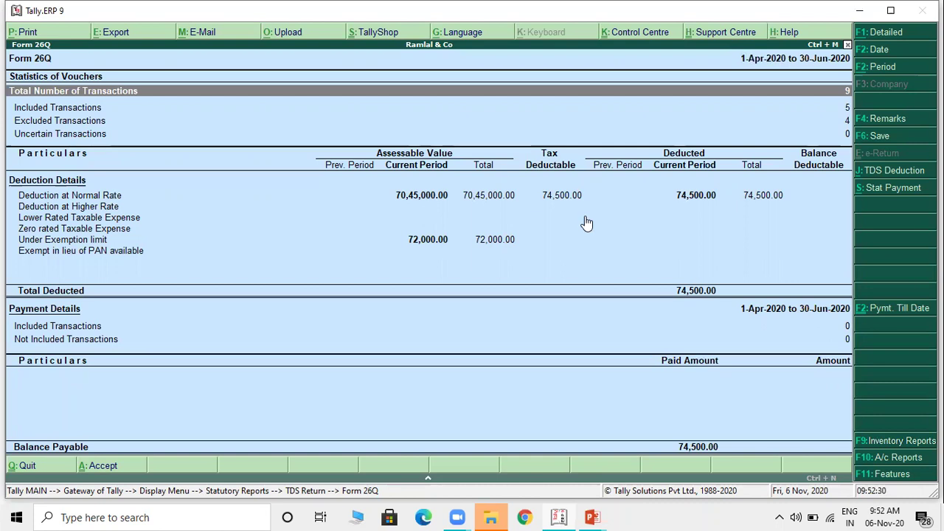
Step: Leave Form 26Q and open the TDS Outstandings report by nature of payment
key(Escape)
key(Down)
key(Down)
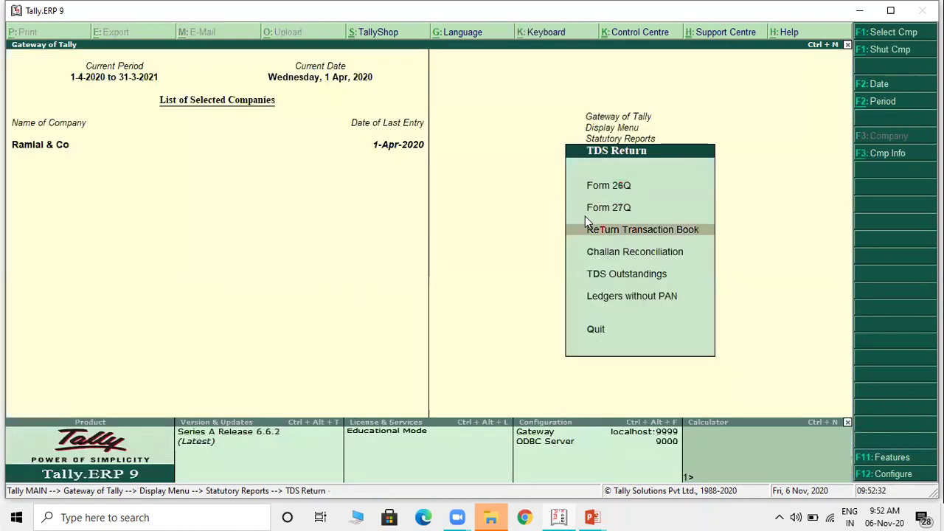
key(Down)
key(Down)
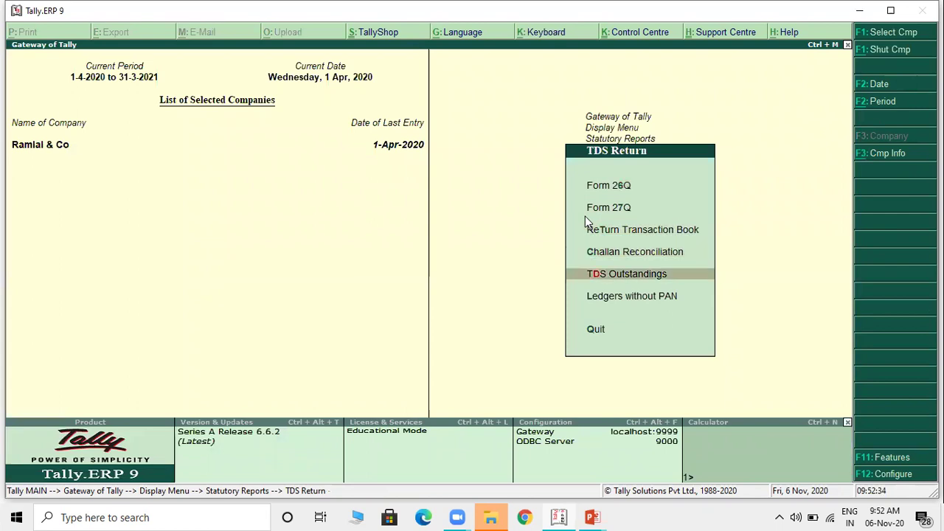
key(Return)
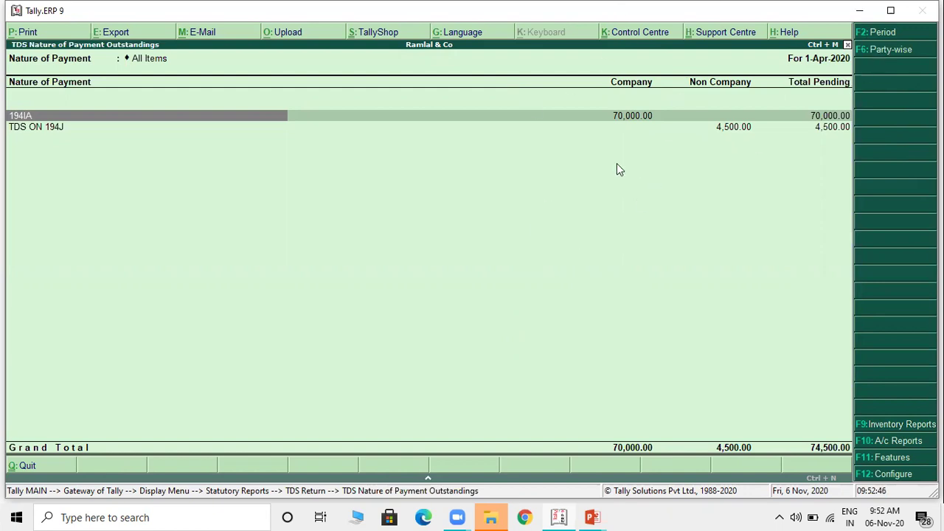
Step: Close the TDS reports back to the Gateway of Tally and start a new payment voucher
key(Escape)
key(Escape)
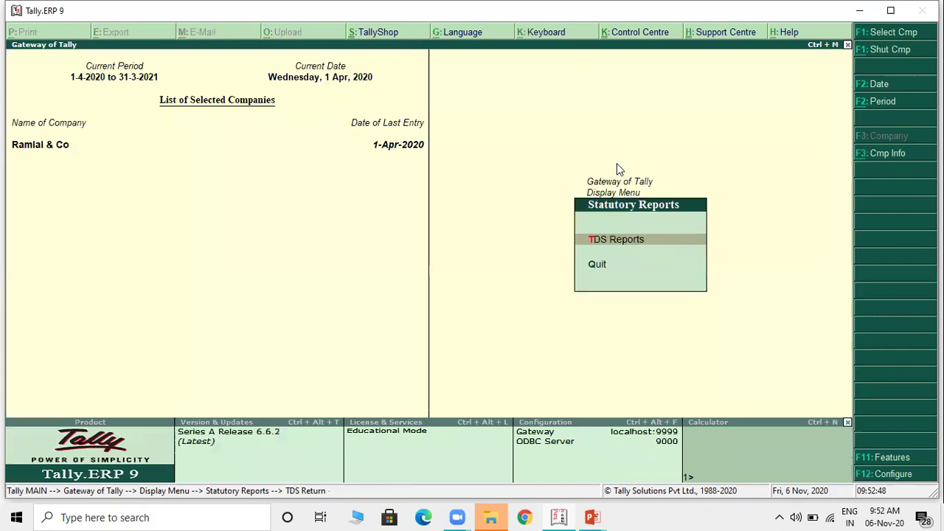
key(Escape)
key(Escape)
key(Escape)
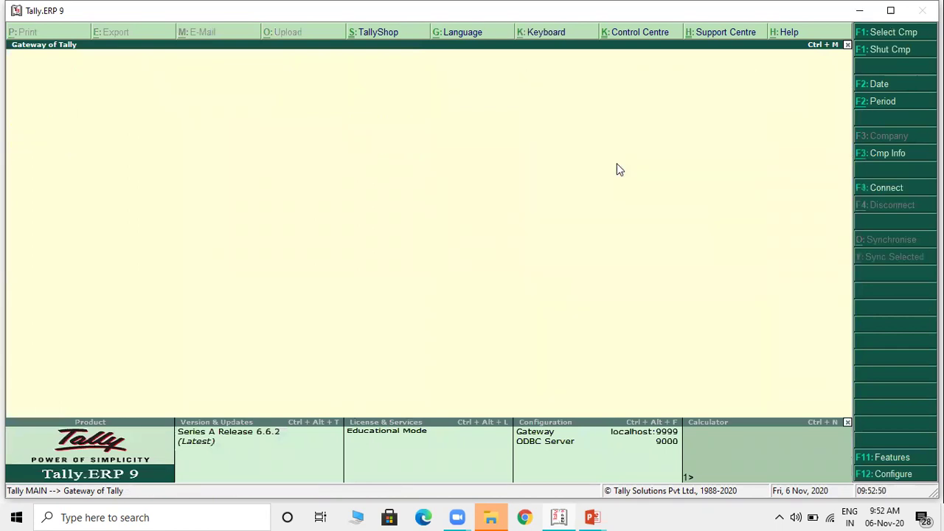
key(v)
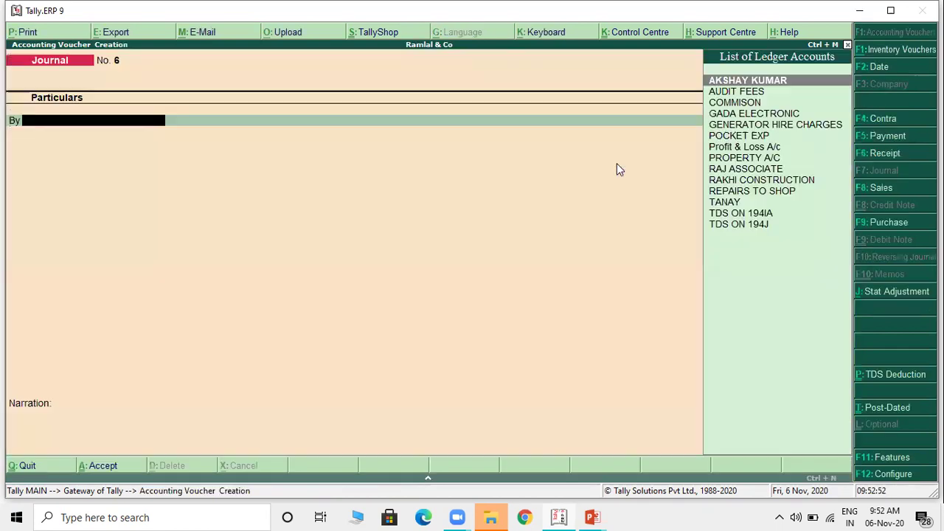
click(884, 137)
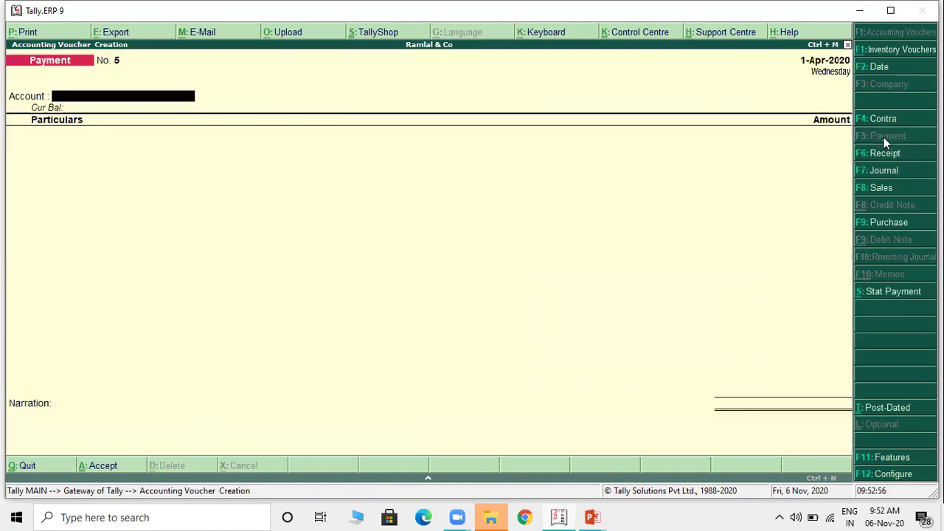
Step: Try a TDS statutory payment in the voucher for the period 1-4-2020 to 1-4-2020, deducted till 1-4-2020
key(alt+s)
key(Return)
text(1-4-2020)
key(Return)
text(1-4-2020)
key(Return)
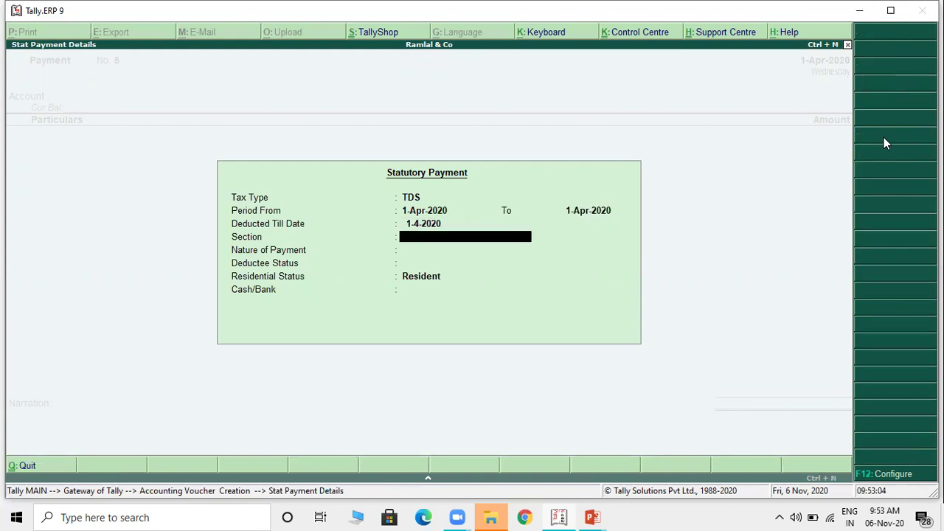
Step: Try 1-5-2020 as the statutory payment's deducted-till date, and abandon the payment voucher
key(BackSpace)
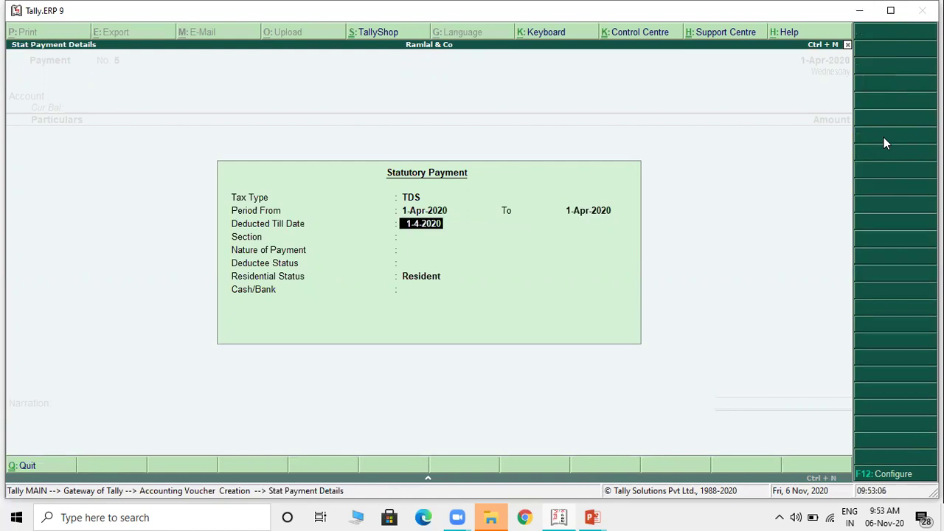
text(1-5-2020)
key(BackSpace)
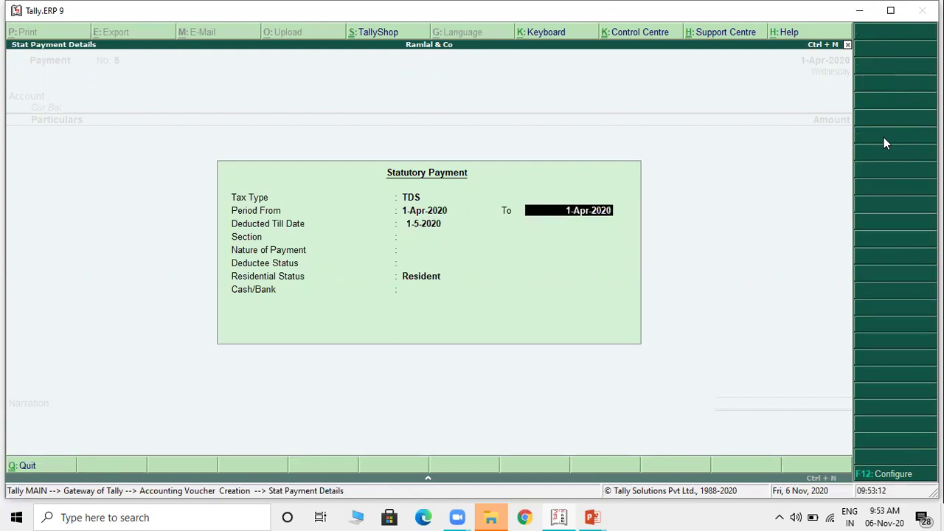
key(BackSpace)
key(Escape)
key(Escape)
key(y)
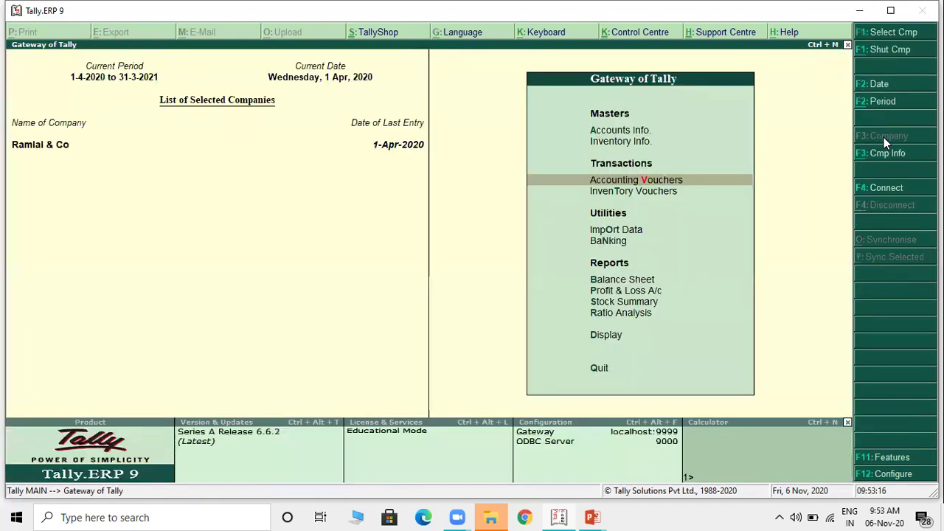